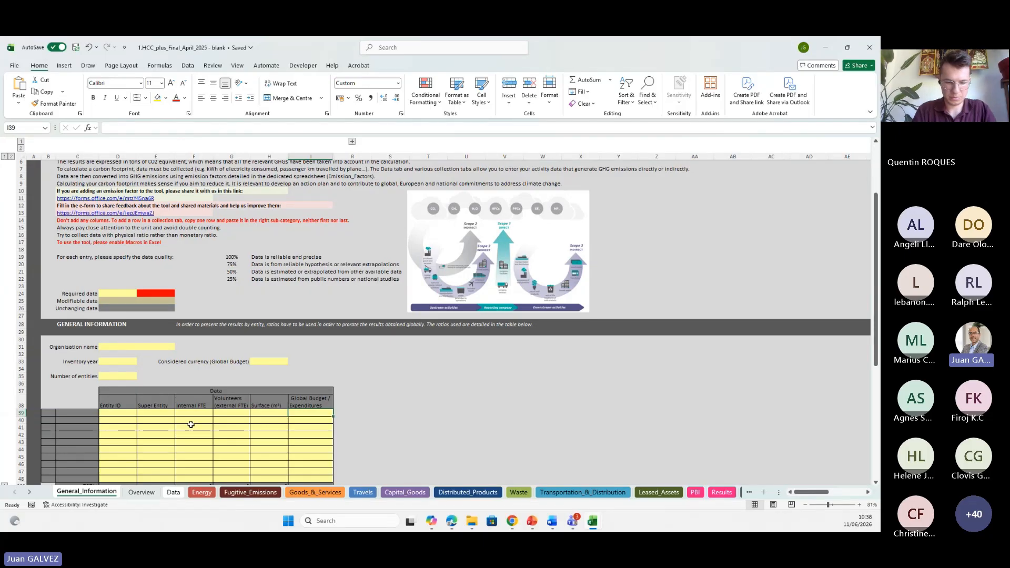
# Enter Demo HCC organisation as the organisation name in the general information section.
pyautogui.click(108, 415)
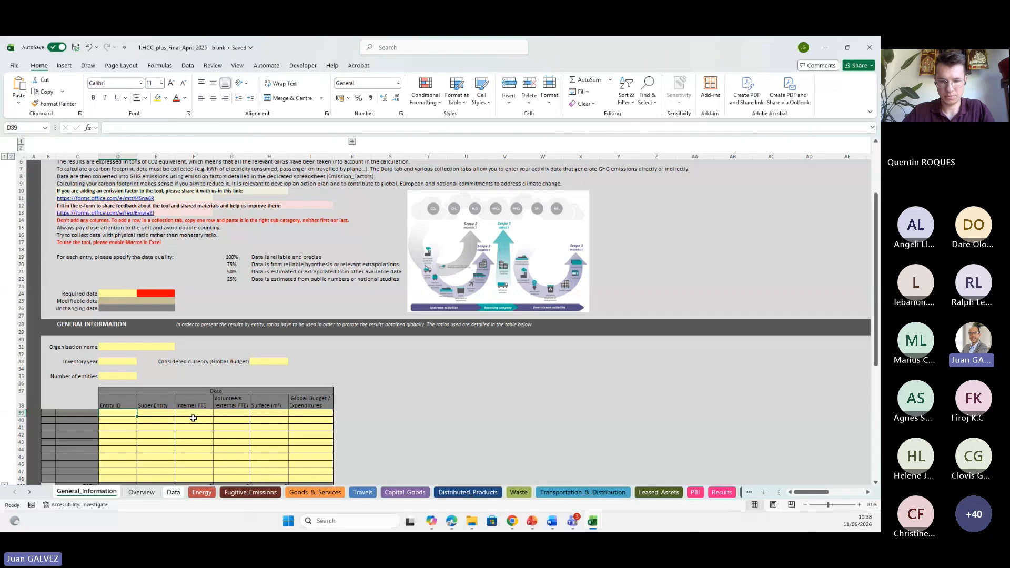
pyautogui.click(124, 346)
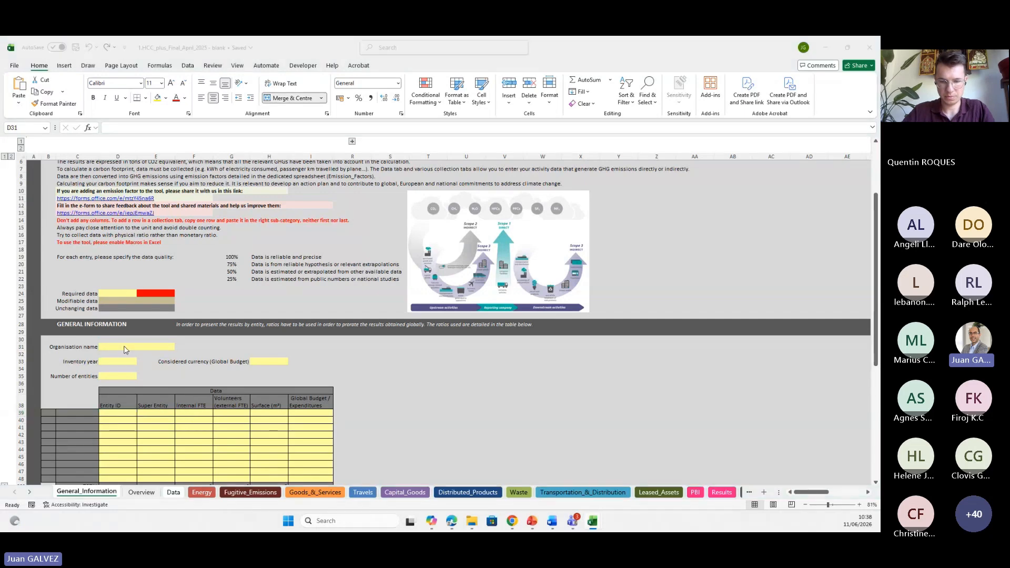
pyautogui.click(89, 494)
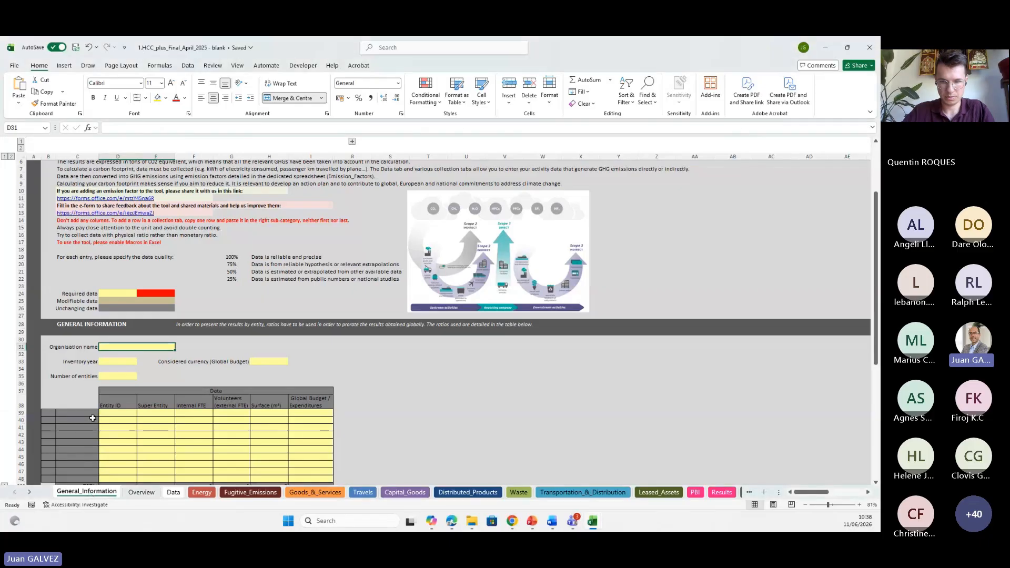
pyautogui.scroll(3, 119, 344)
pyautogui.scroll(1, 118, 343)
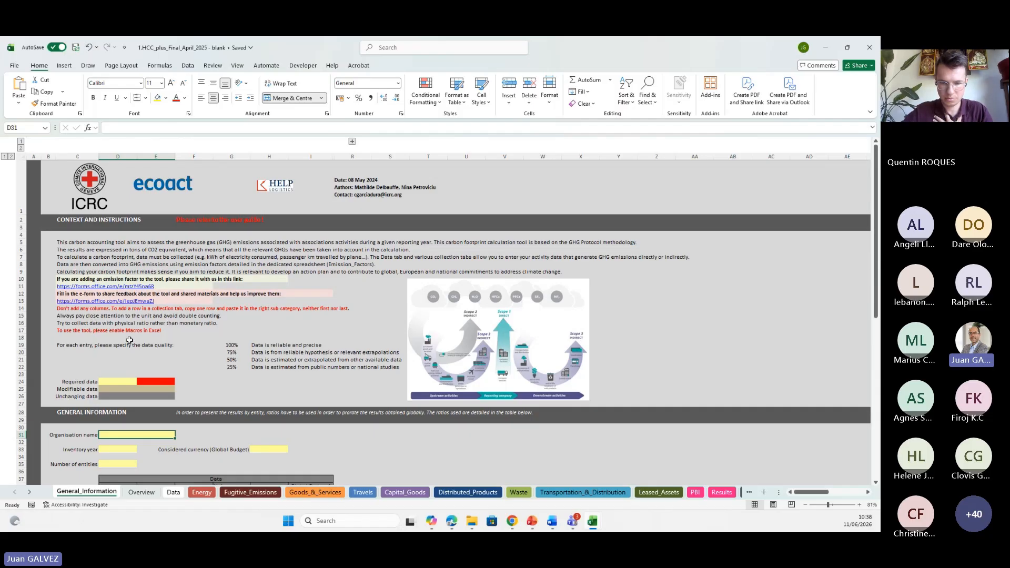
pyautogui.scroll(-2, 129, 342)
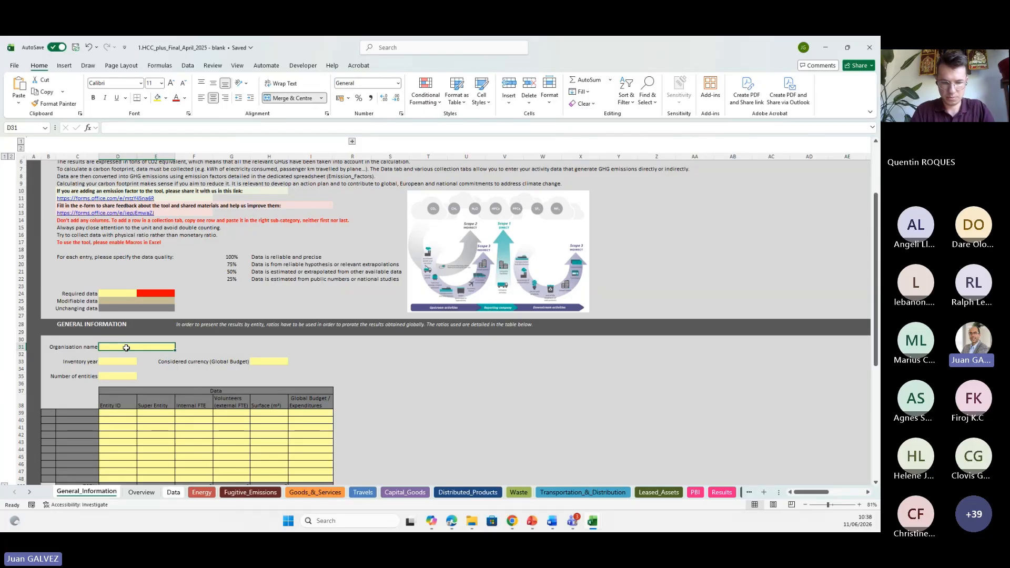
pyautogui.scroll(-1, 127, 348)
pyautogui.scroll(-1, 126, 348)
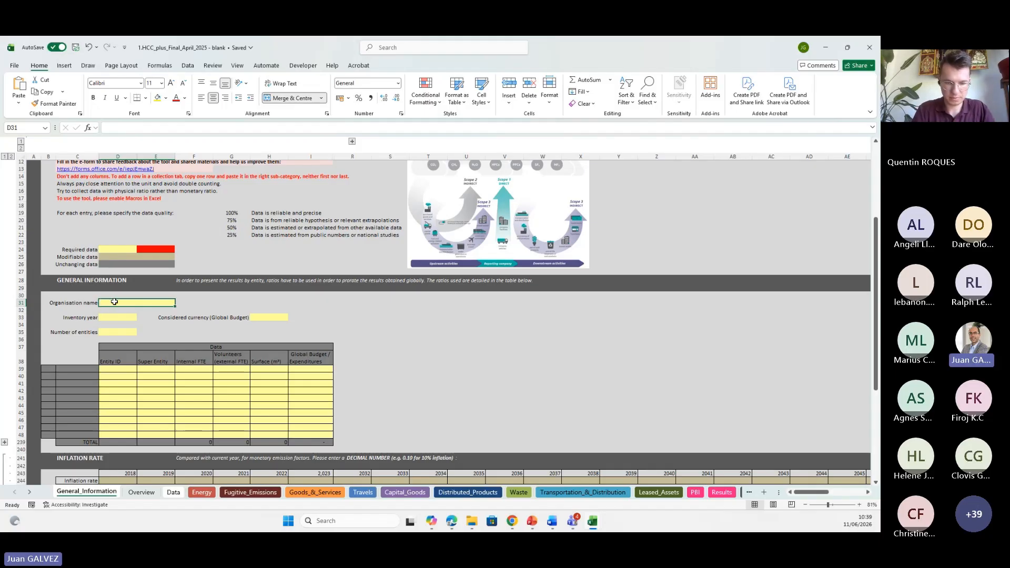
pyautogui.write('DEm')
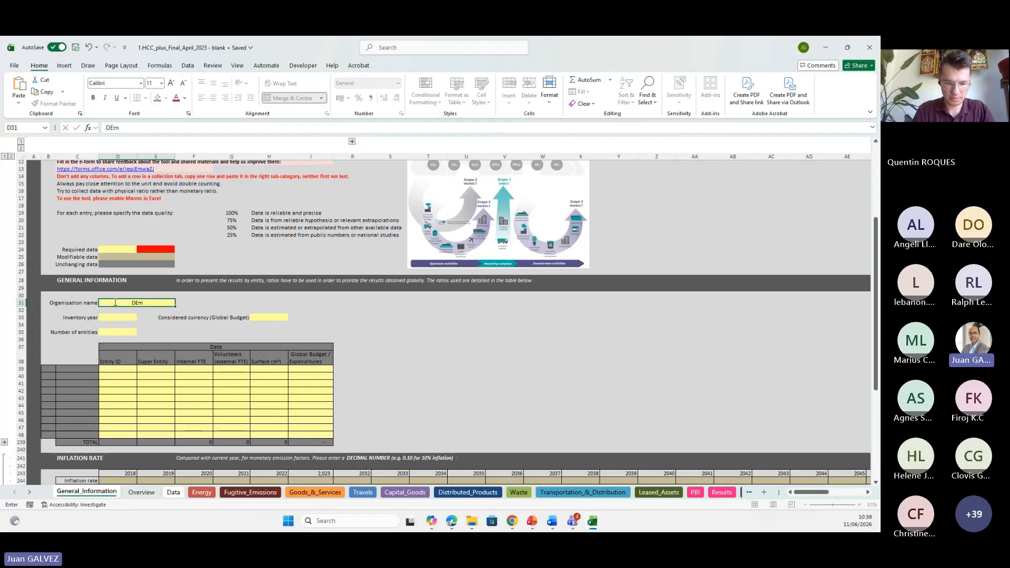
pyautogui.press('BackSpace')
pyautogui.press('BackSpace')
pyautogui.write('emo HCC')
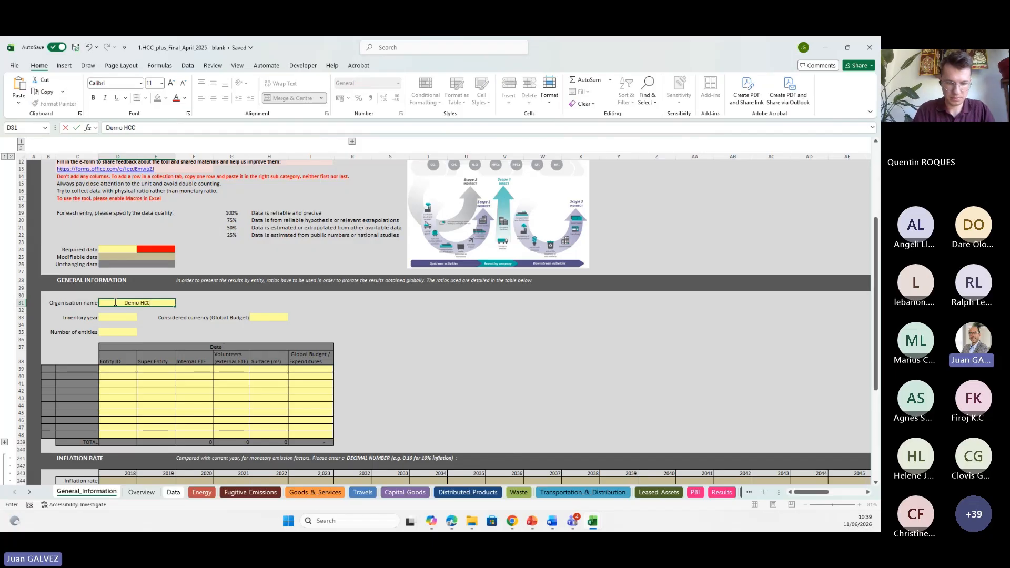
pyautogui.write(' organisat')
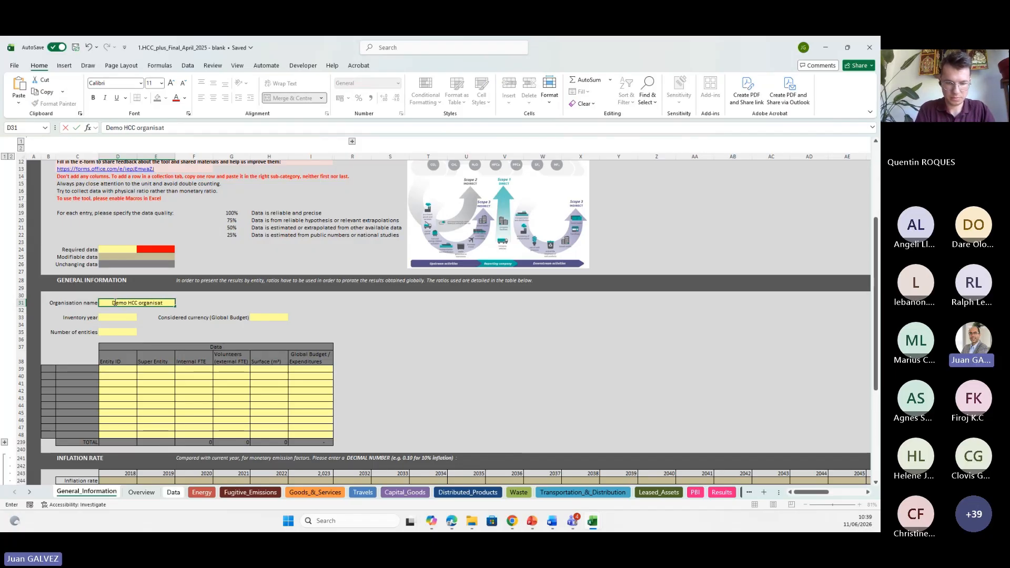
pyautogui.write('ion')
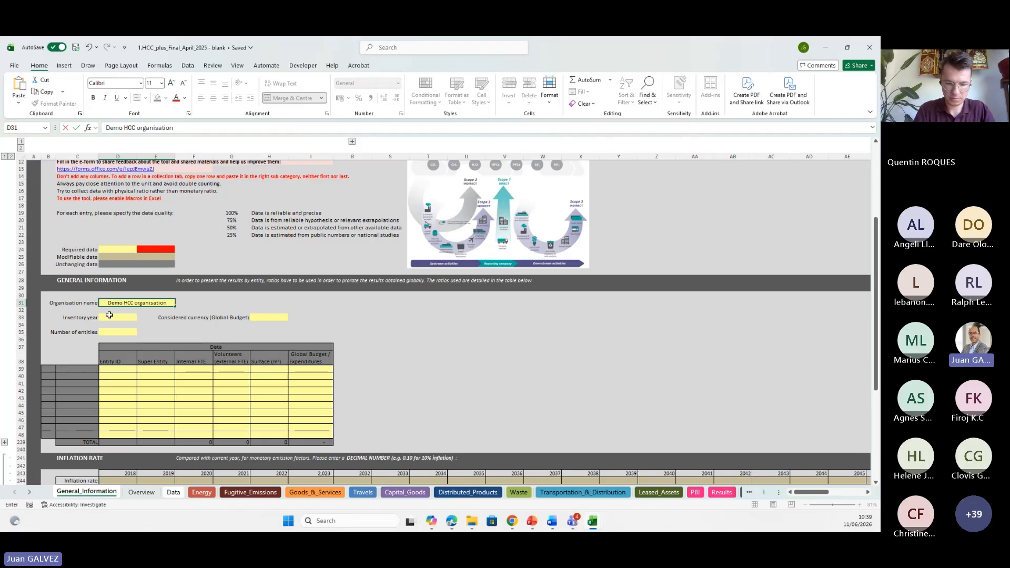
pyautogui.press('Return')
# Set the inventory year to 2025.
pyautogui.click(111, 315)
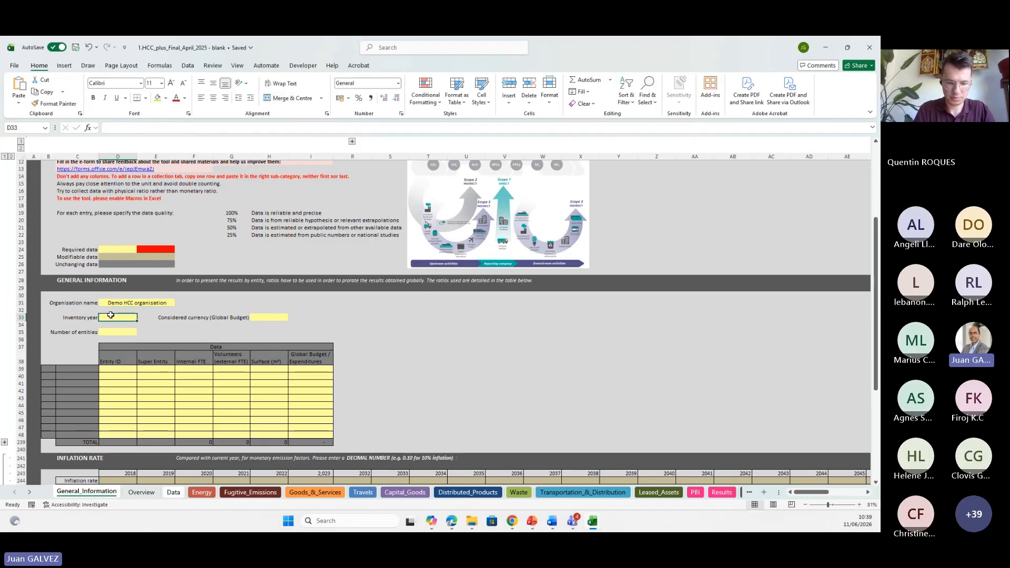
pyautogui.write('20')
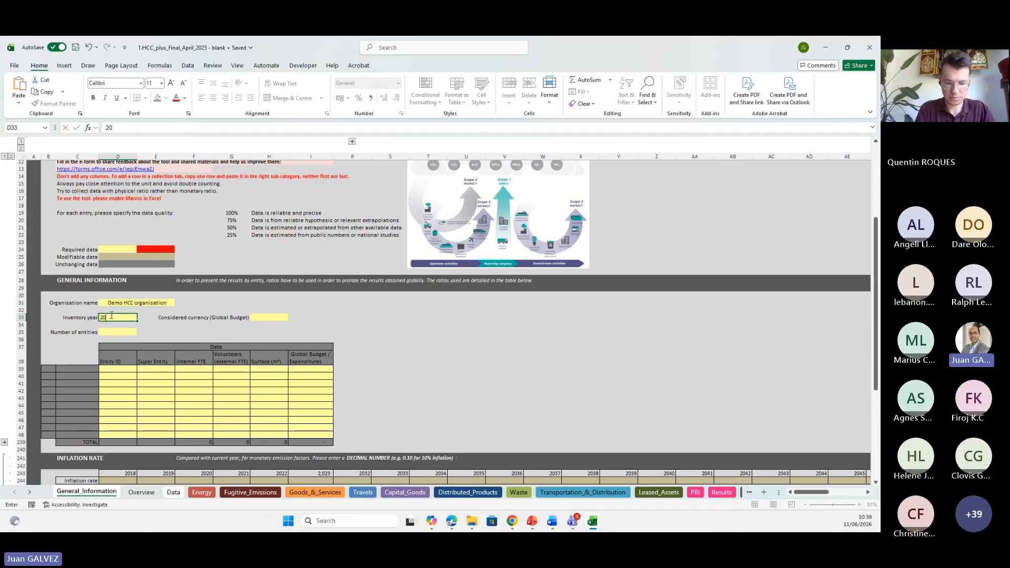
pyautogui.write('25')
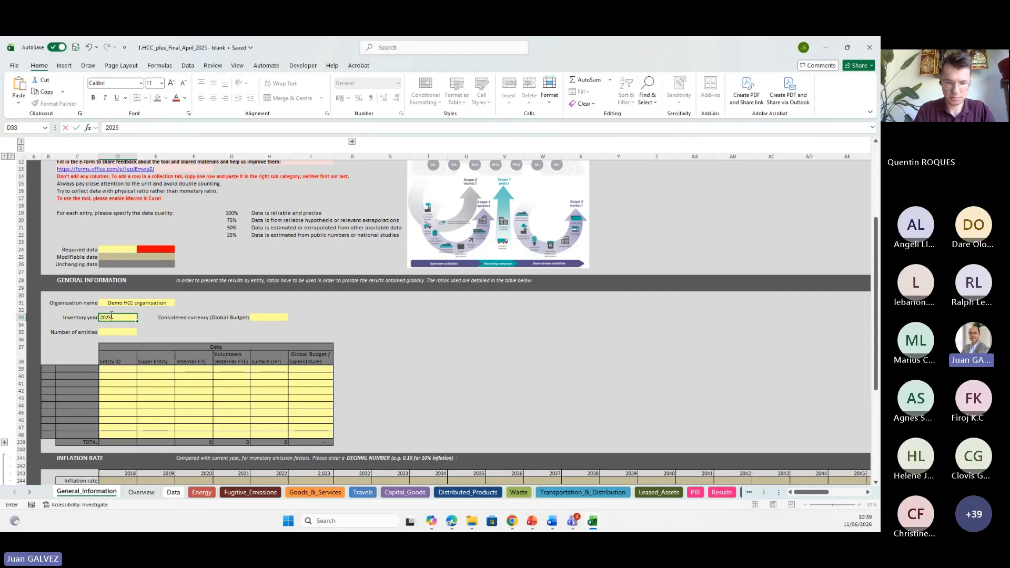
# Set the considered currency (Global Budget) to EUR.
pyautogui.click(268, 318)
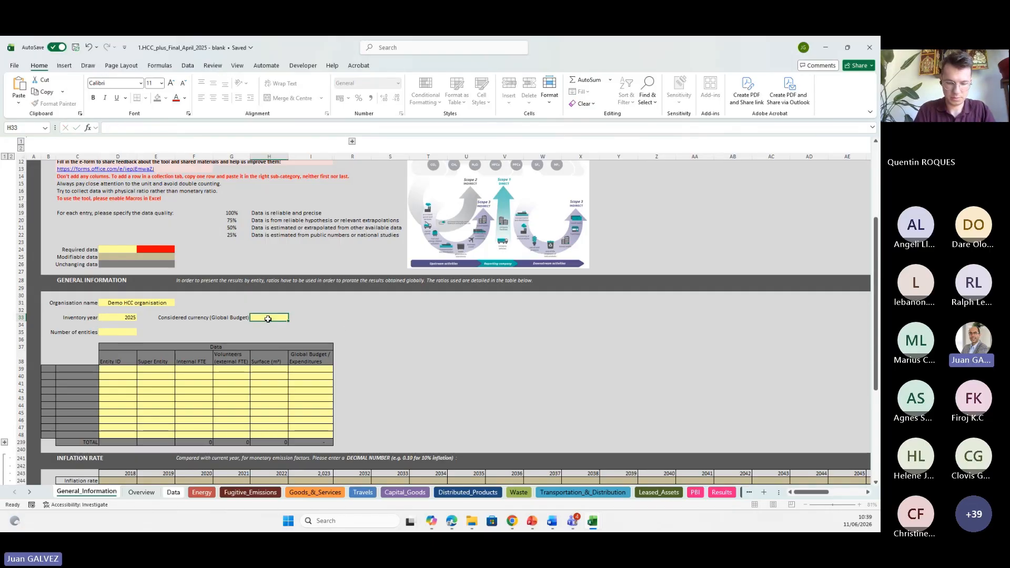
pyautogui.write('EUR')
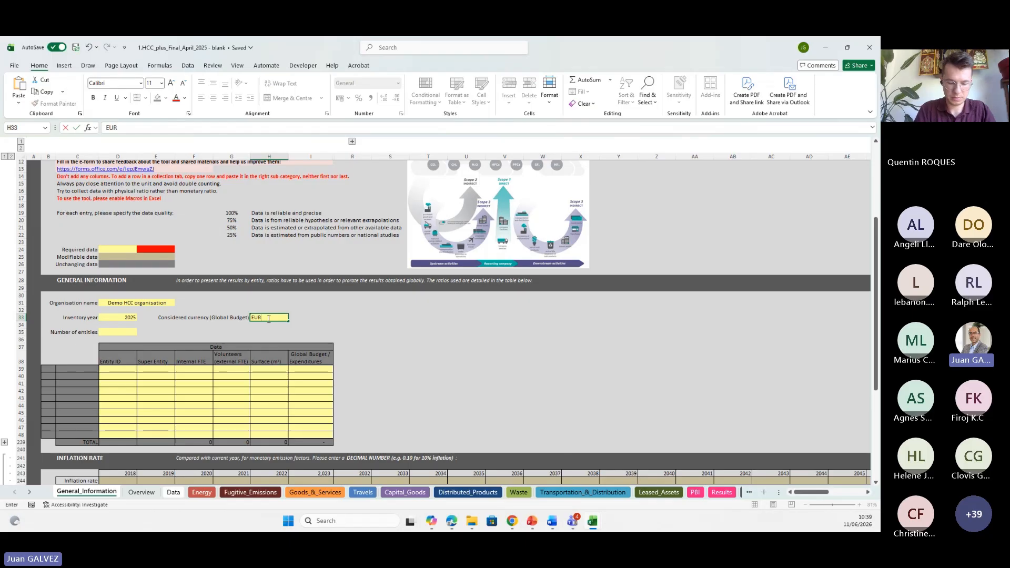
pyautogui.press('Return')
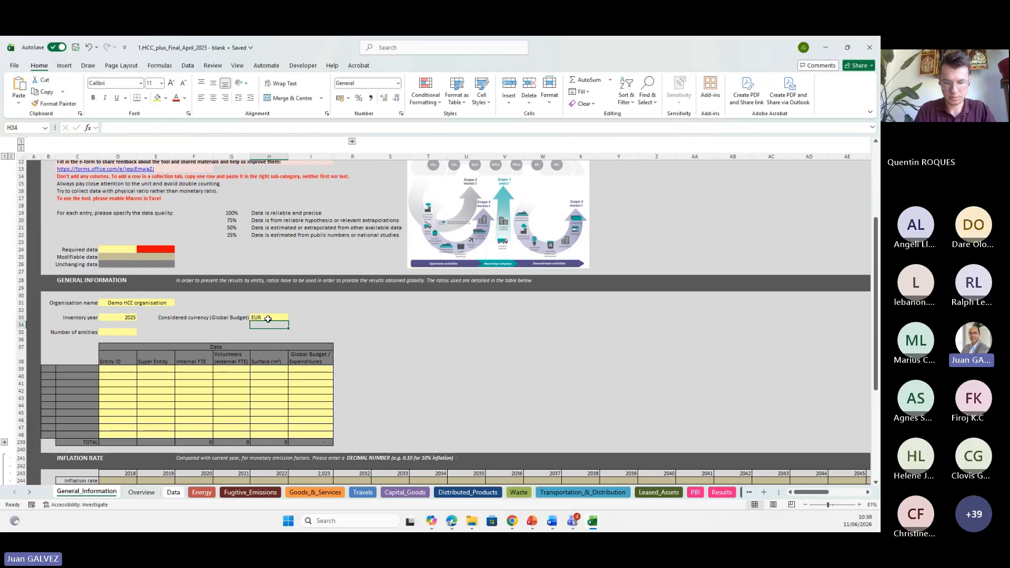
# Set the number of entities to 3.
pyautogui.click(124, 332)
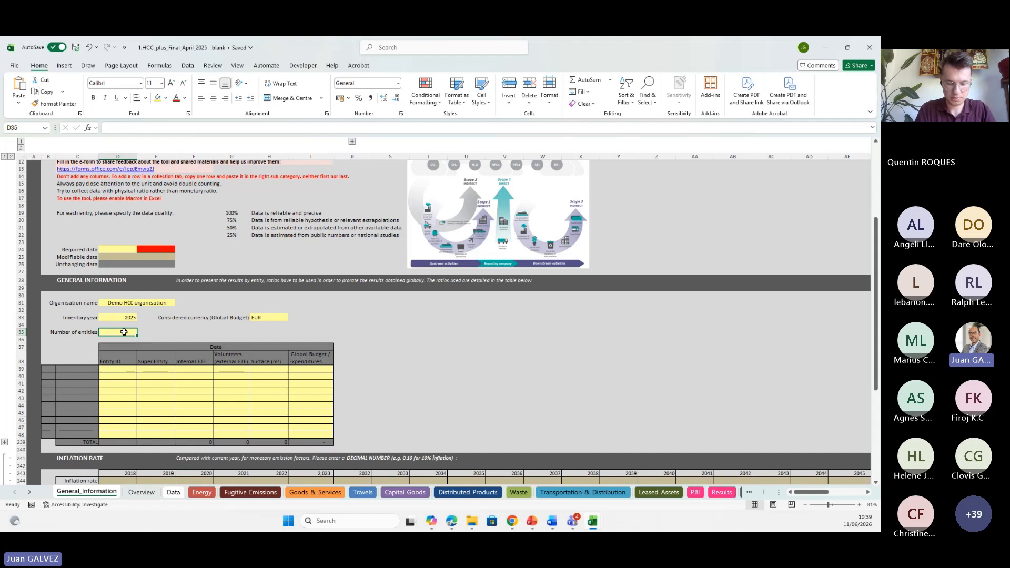
pyautogui.write('3')
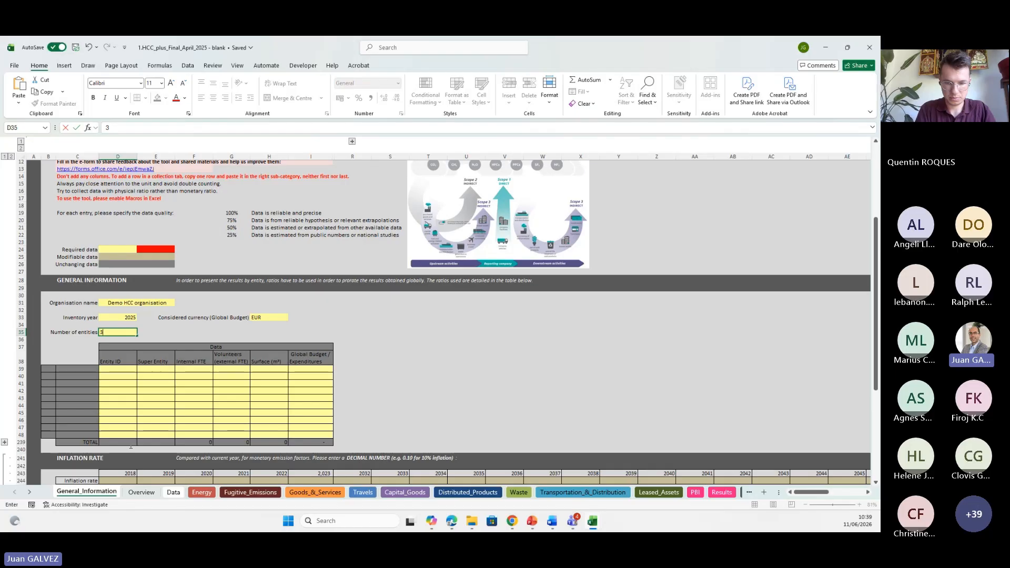
pyautogui.press('Return')
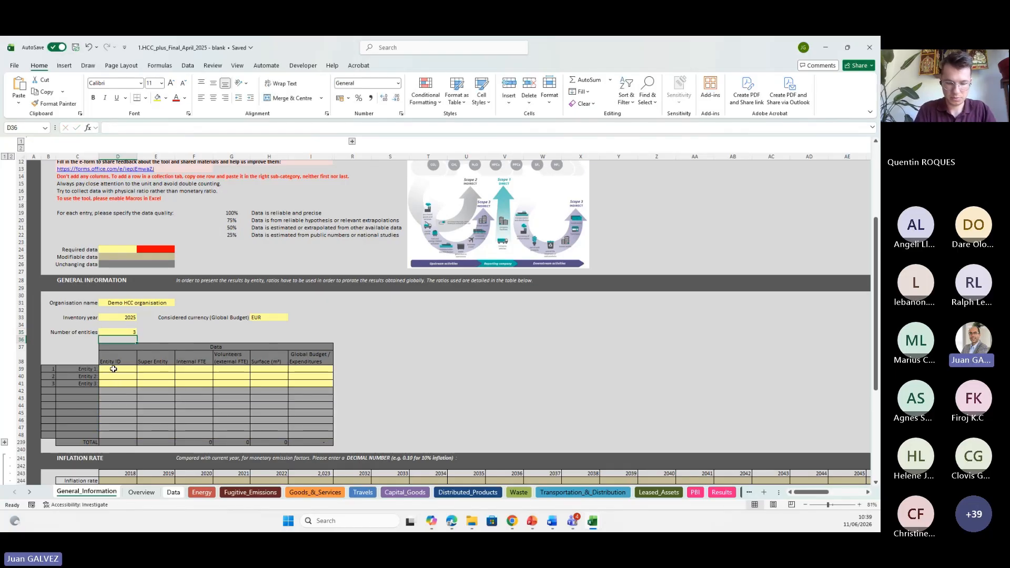
# Paste the entity data for Office 1 to Office 3 with continents, FTEs, surfaces and budgets into the entity table.
pyautogui.click(113, 368)
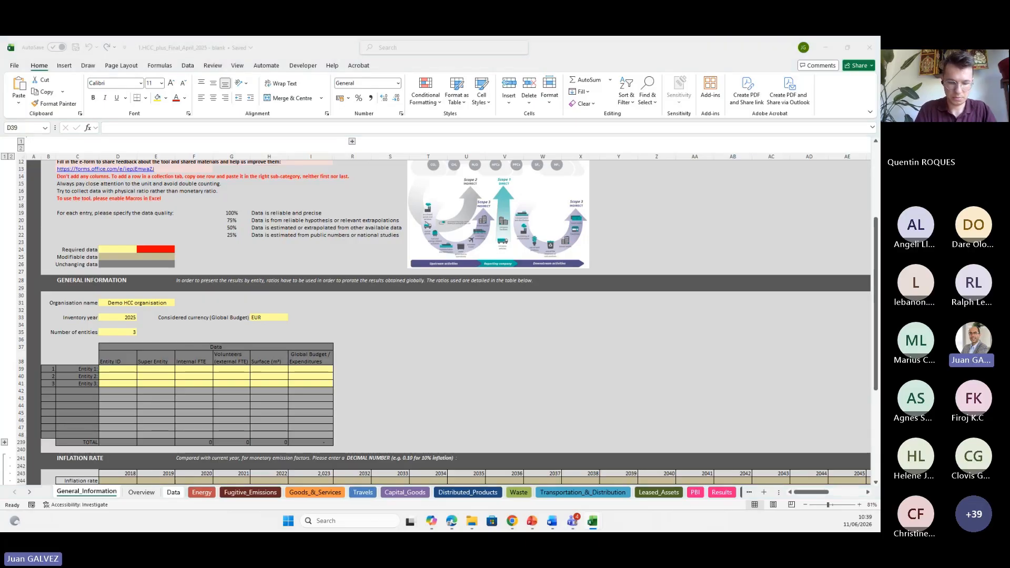
pyautogui.hotkey('ctrl', 'c')
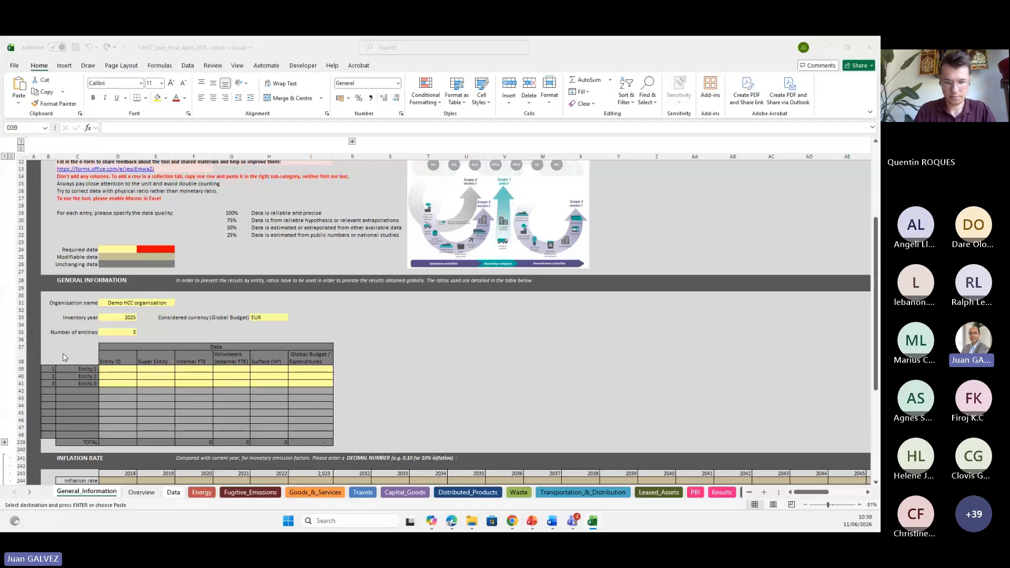
pyautogui.click(126, 369)
pyautogui.press('Return')
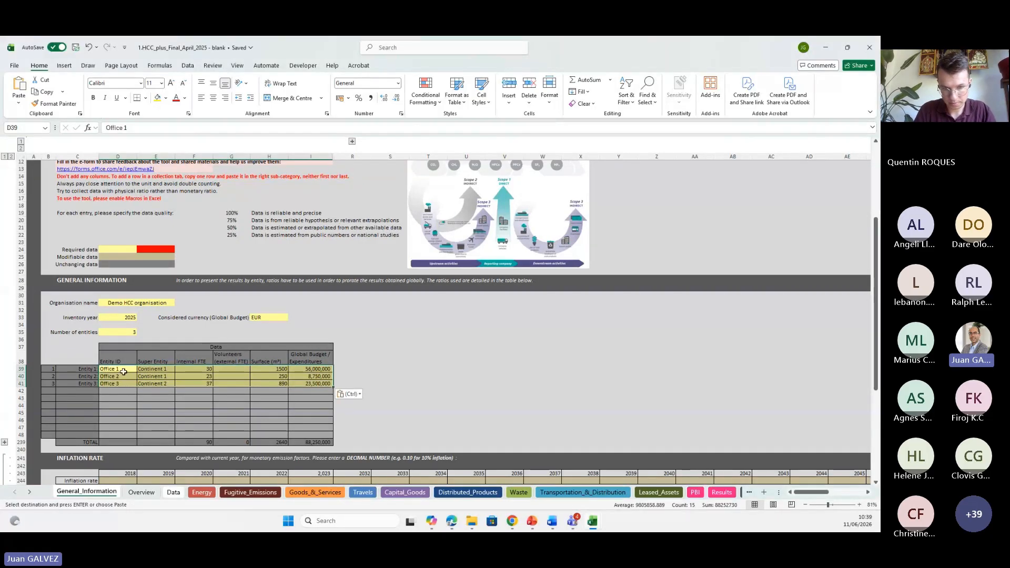
# Review the pasted entity IDs, super entities, FTEs, surfaces and budgets cell by cell.
pyautogui.press('Down')
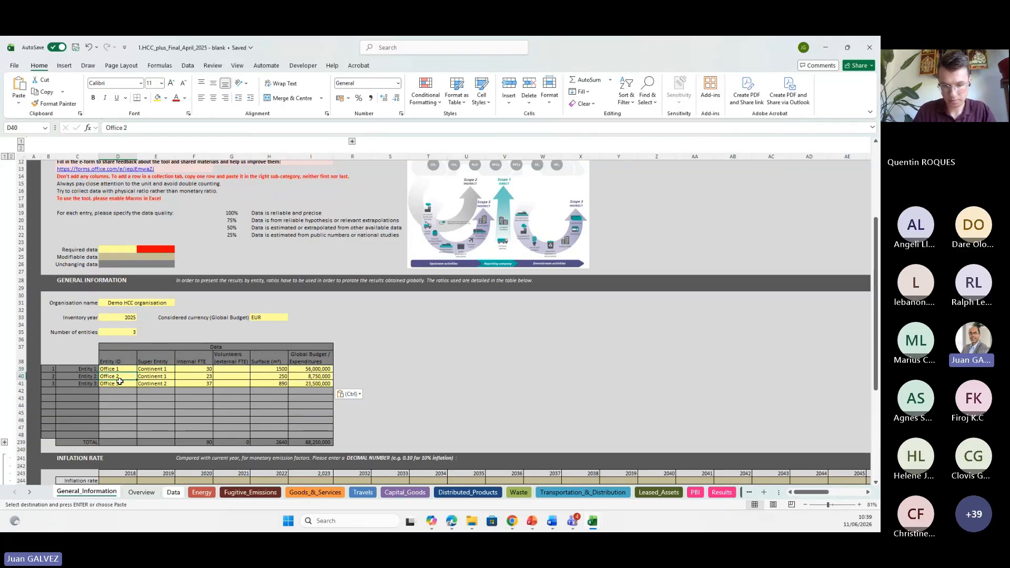
pyautogui.click(120, 381)
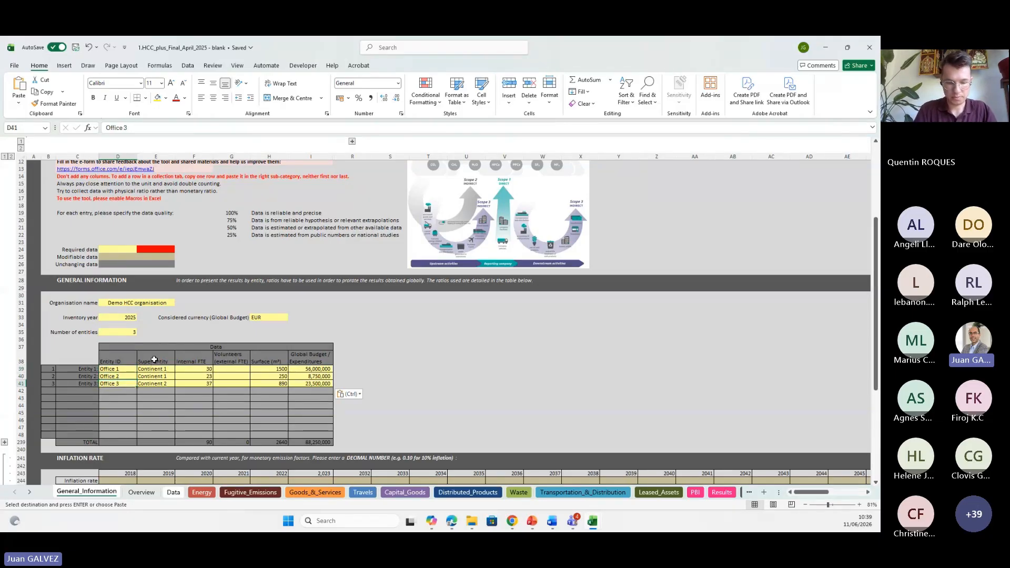
pyautogui.click(152, 370)
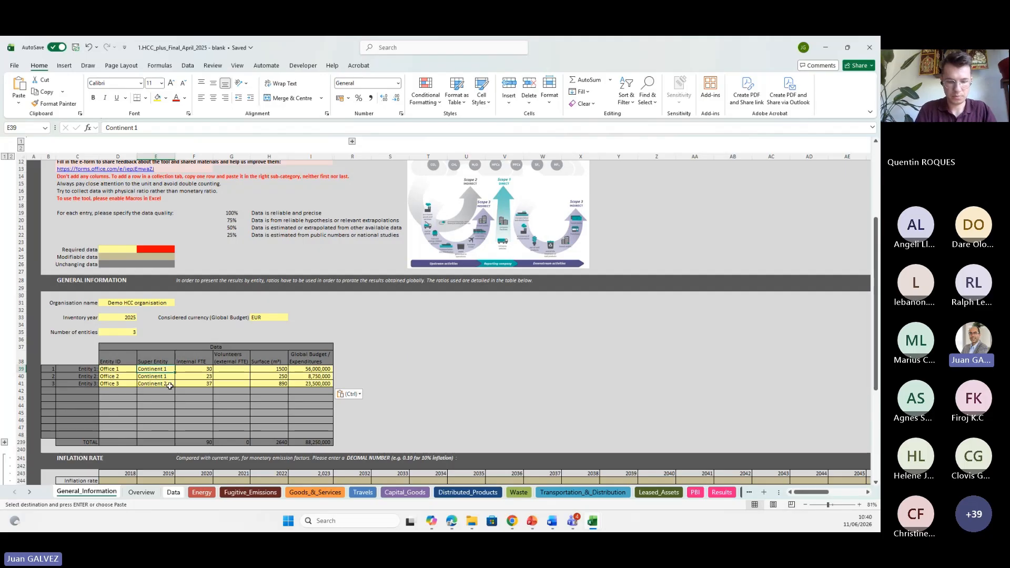
pyautogui.click(168, 385)
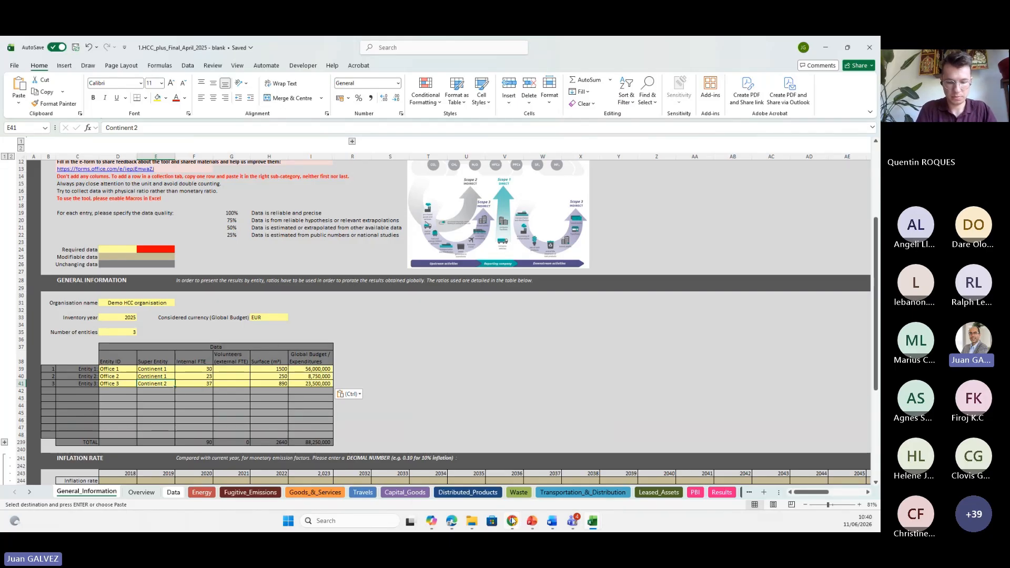
pyautogui.click(203, 368)
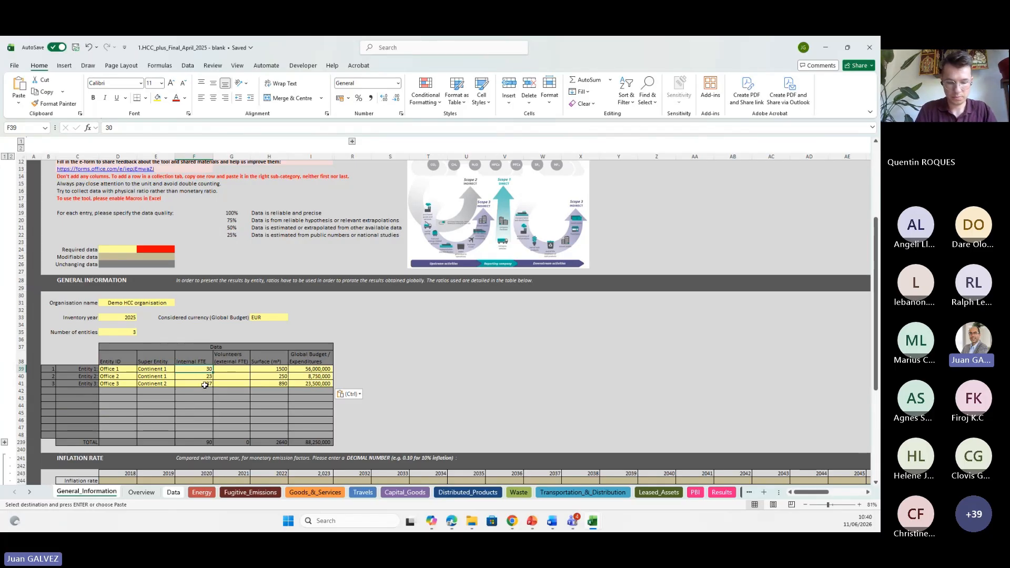
pyautogui.click(272, 368)
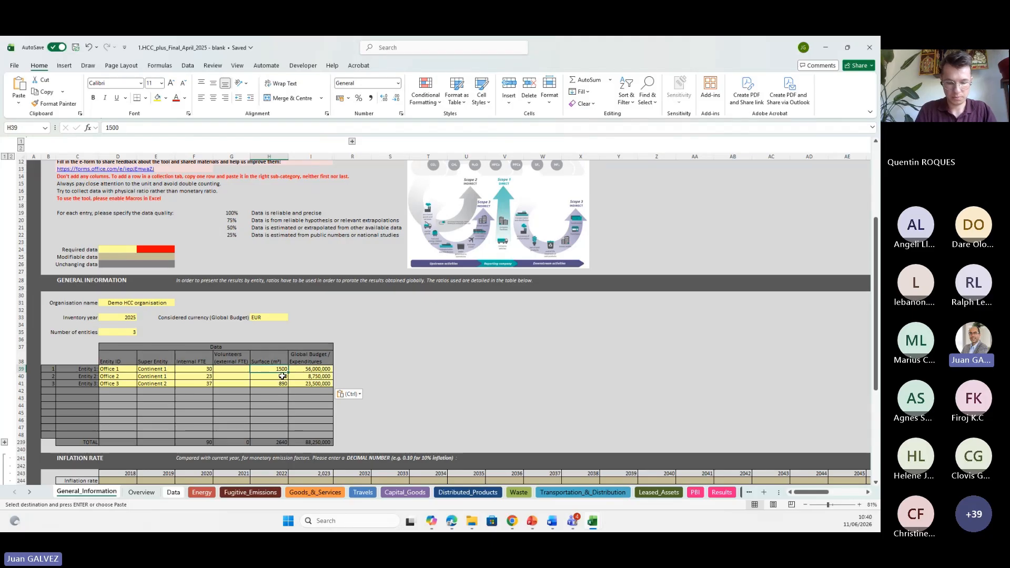
pyautogui.click(306, 368)
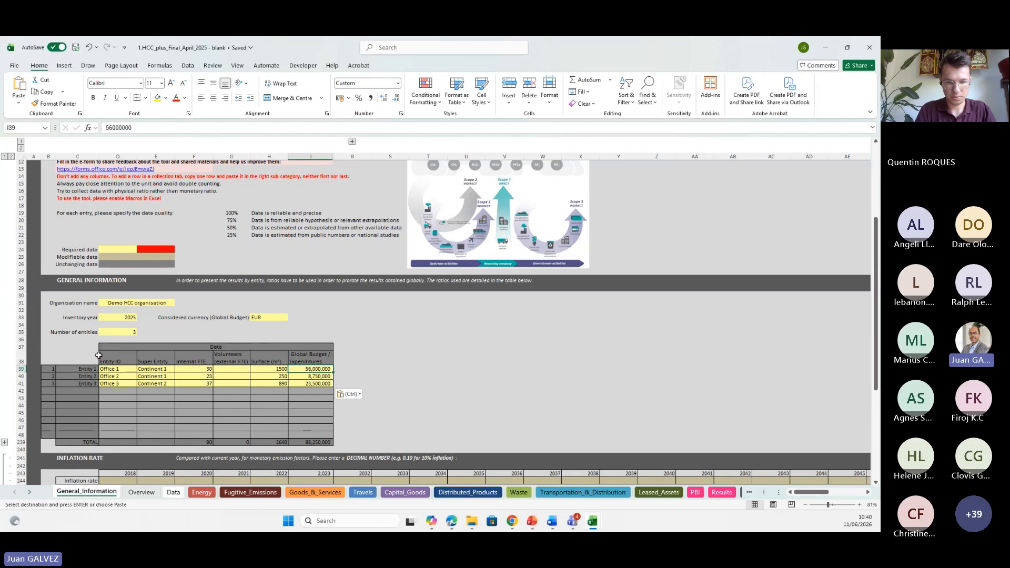
# Open the Energy sheet, collapse all row groups, and expand the Mobile combustion section.
pyautogui.click(202, 493)
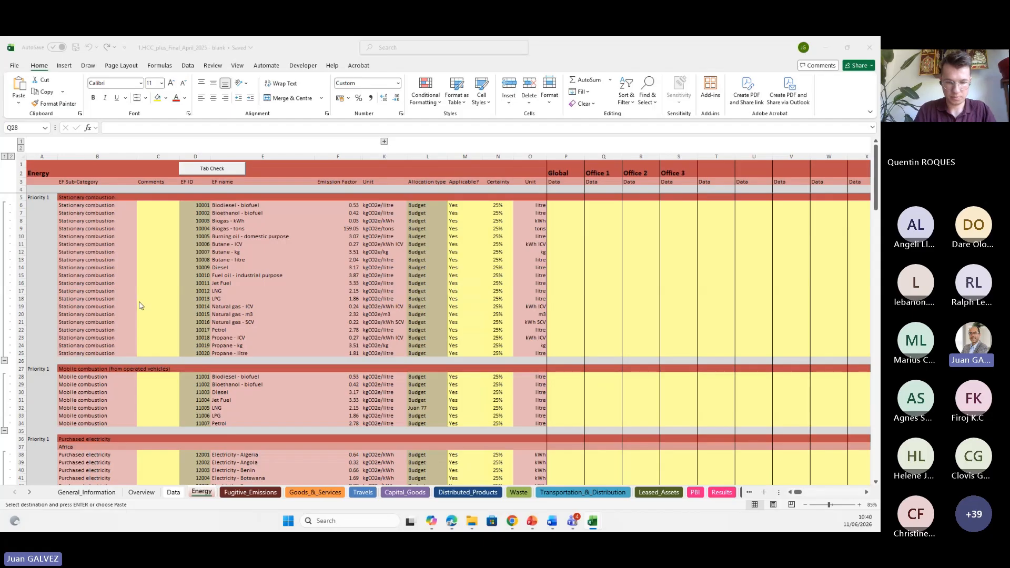
pyautogui.click(78, 371)
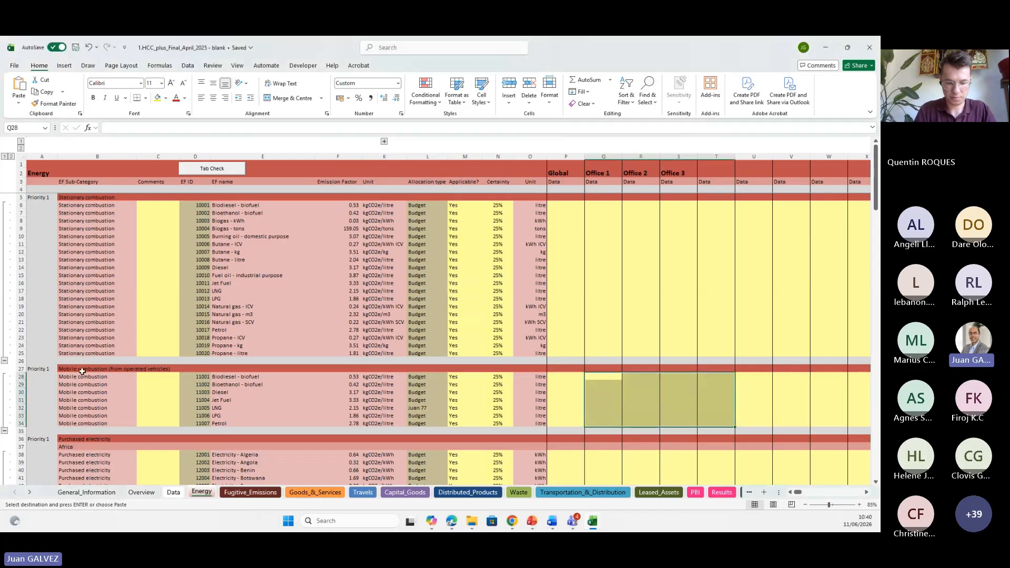
pyautogui.click(5, 156)
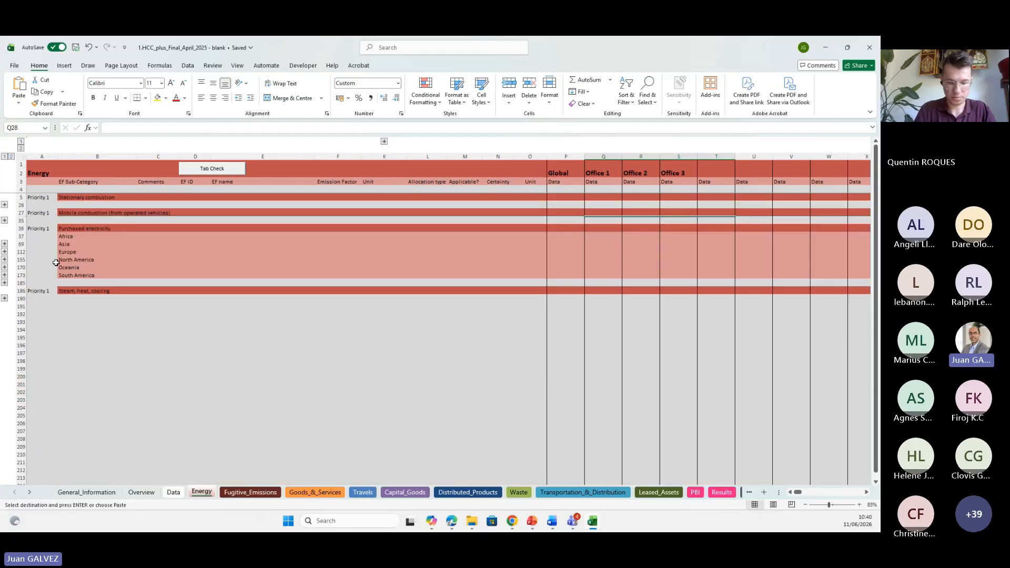
pyautogui.click(4, 221)
pyautogui.click(84, 214)
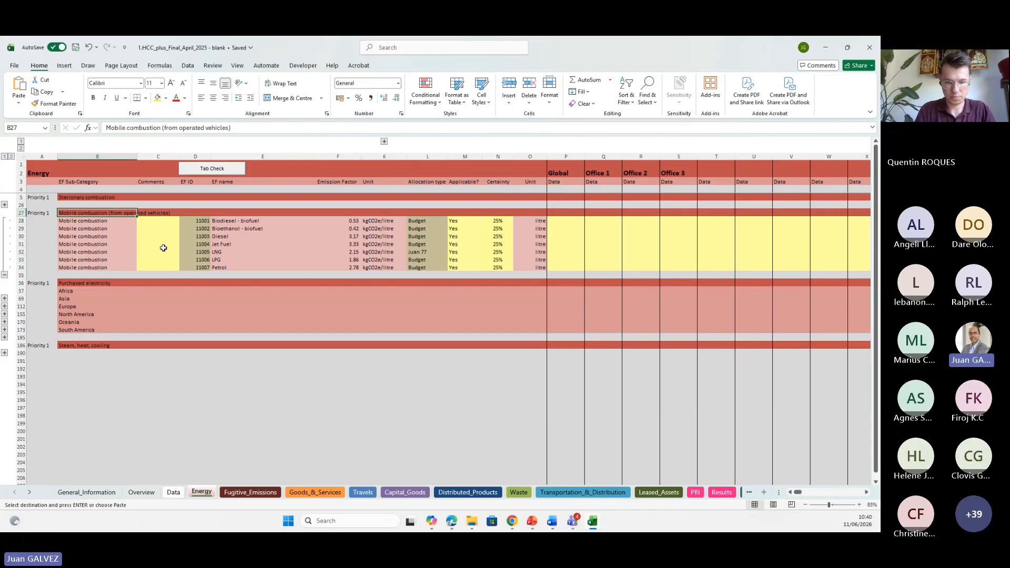
# Inspect the formulas in the Office column headers of the Energy sheet.
pyautogui.click(601, 173)
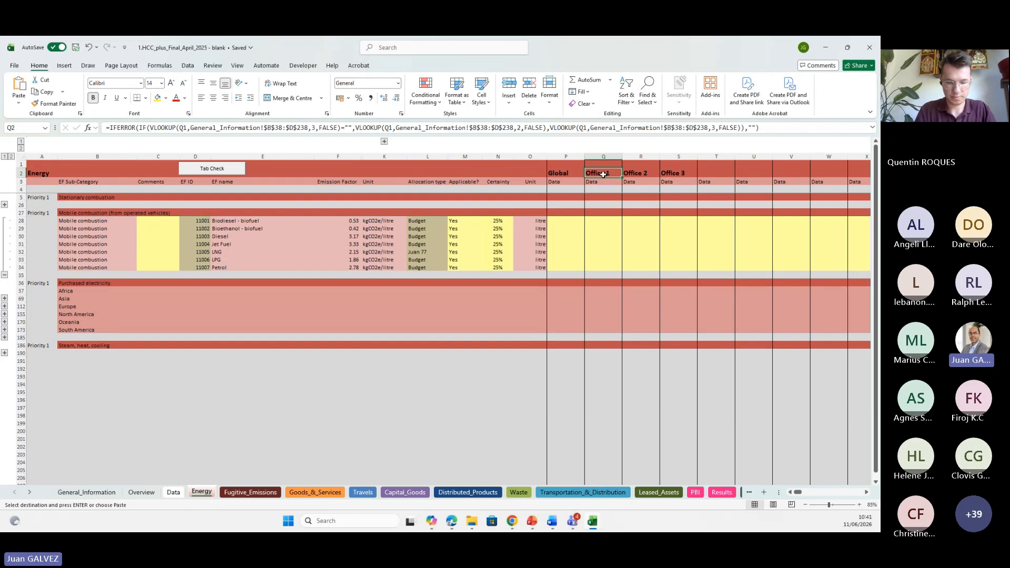
pyautogui.press('Right')
pyautogui.press('Right')
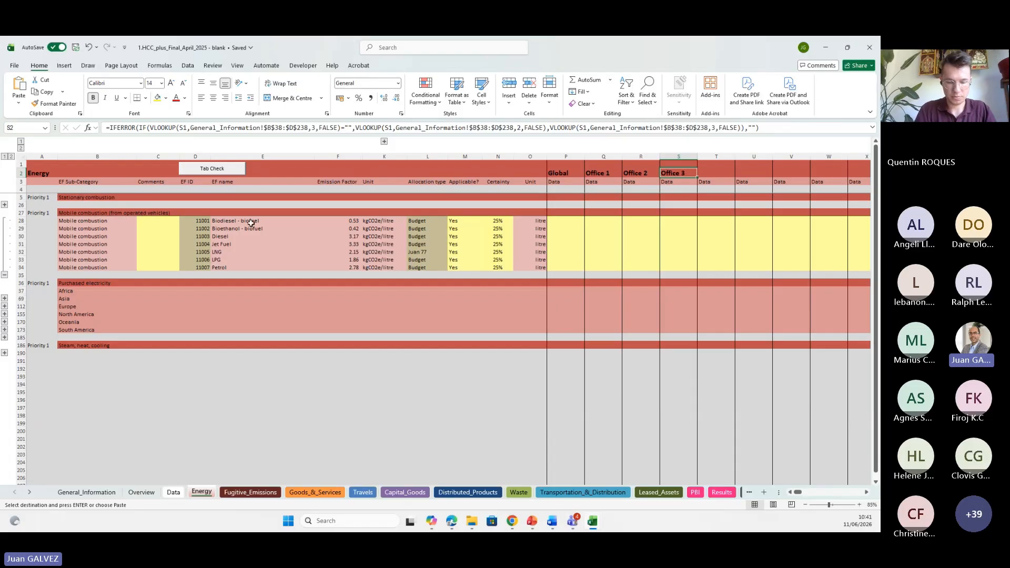
# Set Applicable to No for Biodiesel, Bioethanol, Jet Fuel, LNG and LPG in the mobile combustion rows.
pyautogui.moveTo(224, 219); pyautogui.dragTo(223, 268)
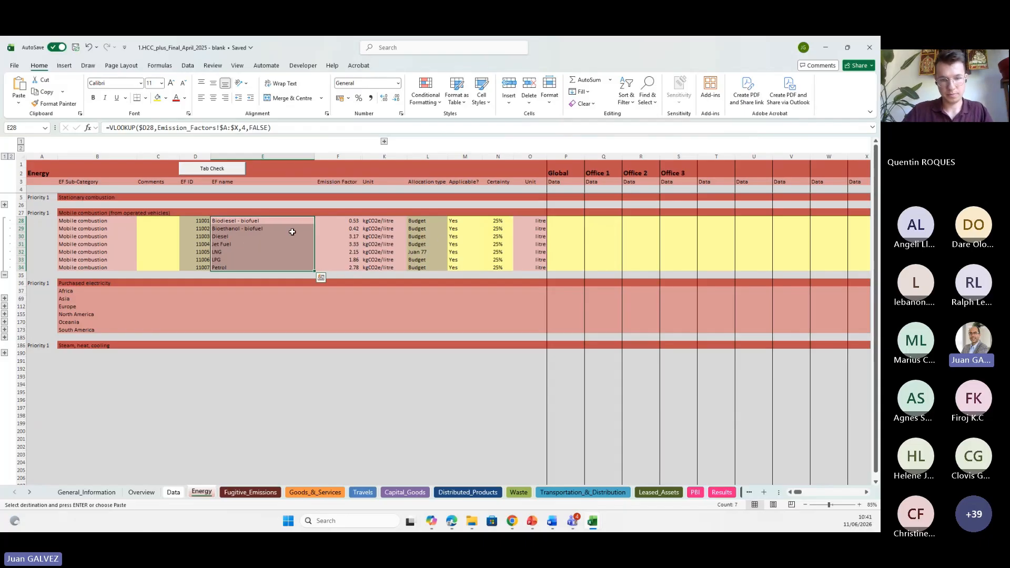
pyautogui.click(460, 222)
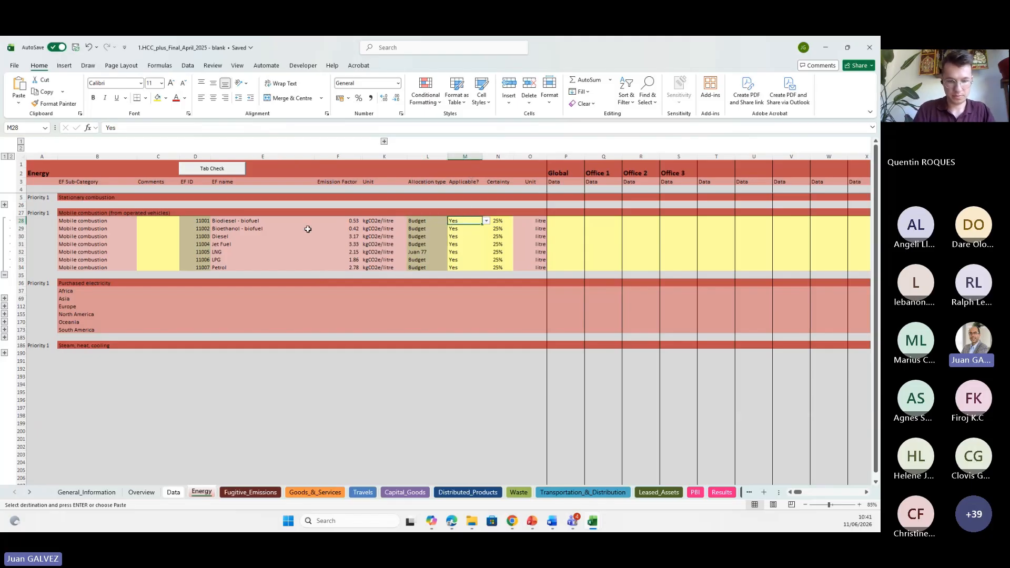
pyautogui.click(221, 237)
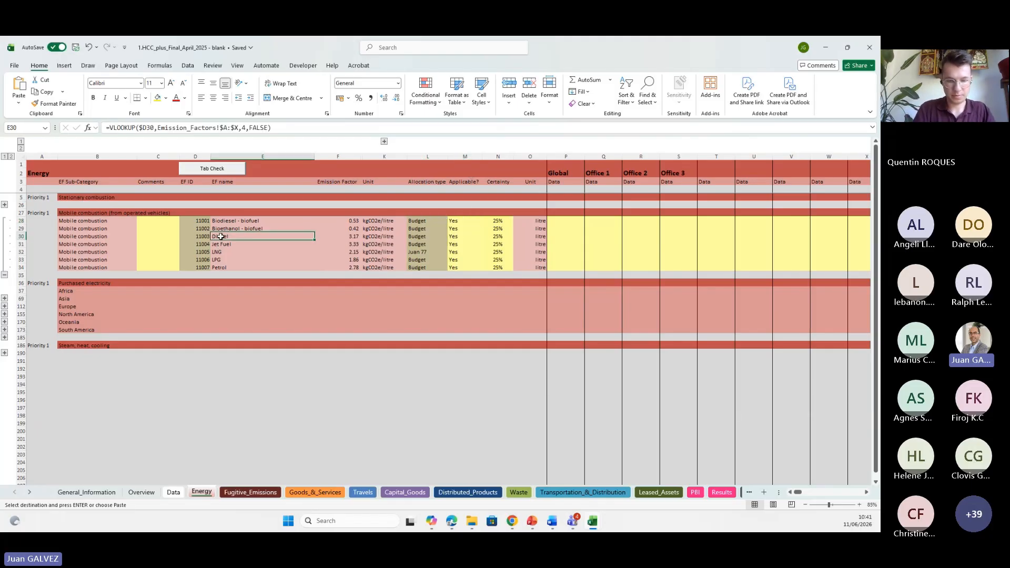
pyautogui.click(222, 268)
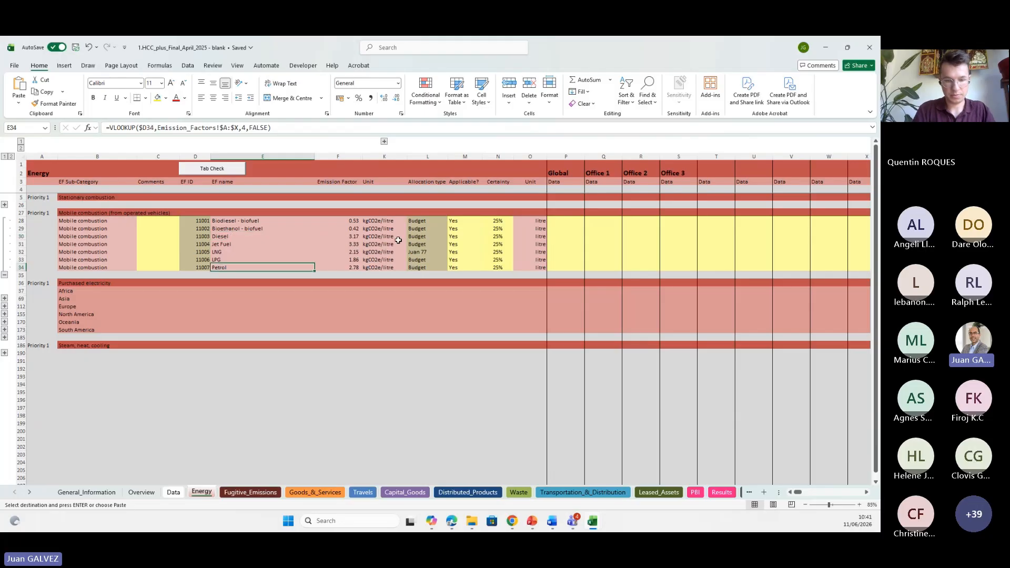
pyautogui.click(459, 221)
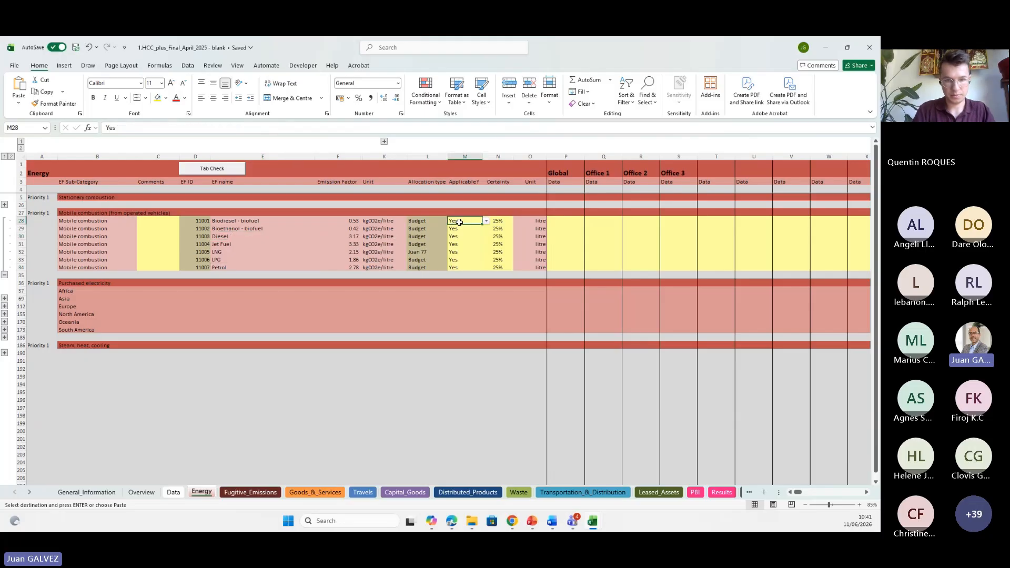
pyautogui.write('No')
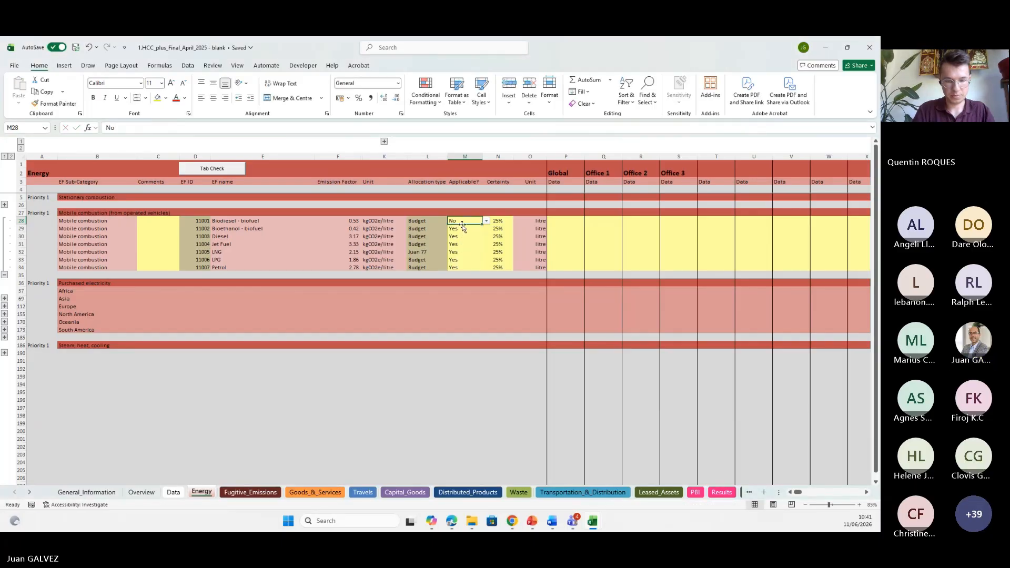
pyautogui.hotkey('ctrl', 'c')
pyautogui.click(462, 228)
pyautogui.hotkey('ctrl', 'v')
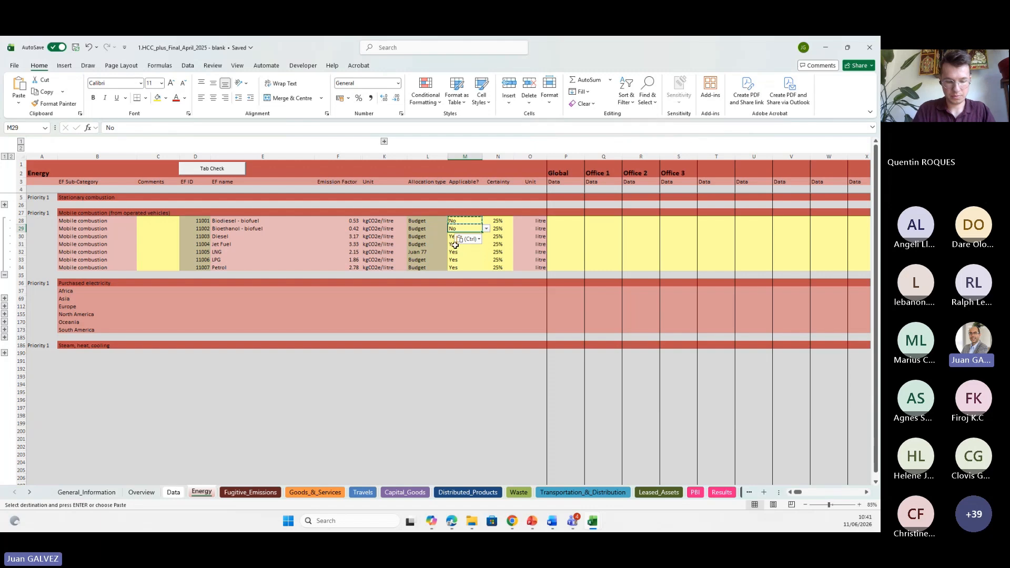
pyautogui.moveTo(460, 243); pyautogui.dragTo(453, 261)
pyautogui.hotkey('ctrl', 'v')
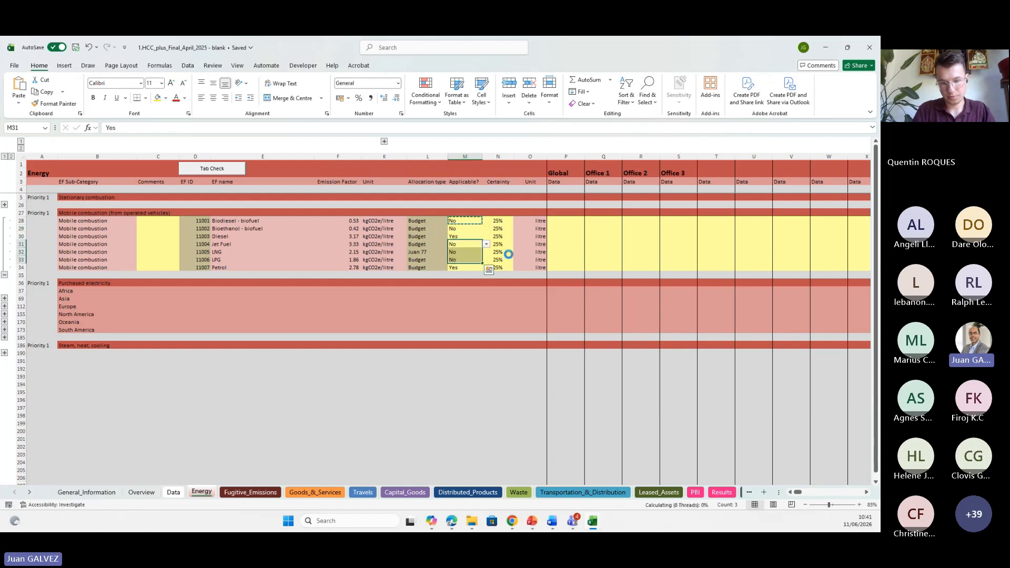
# Paste the diesel and petrol consumption figures for Office 1 to Office 3 into the mobile combustion rows.
pyautogui.click(588, 221)
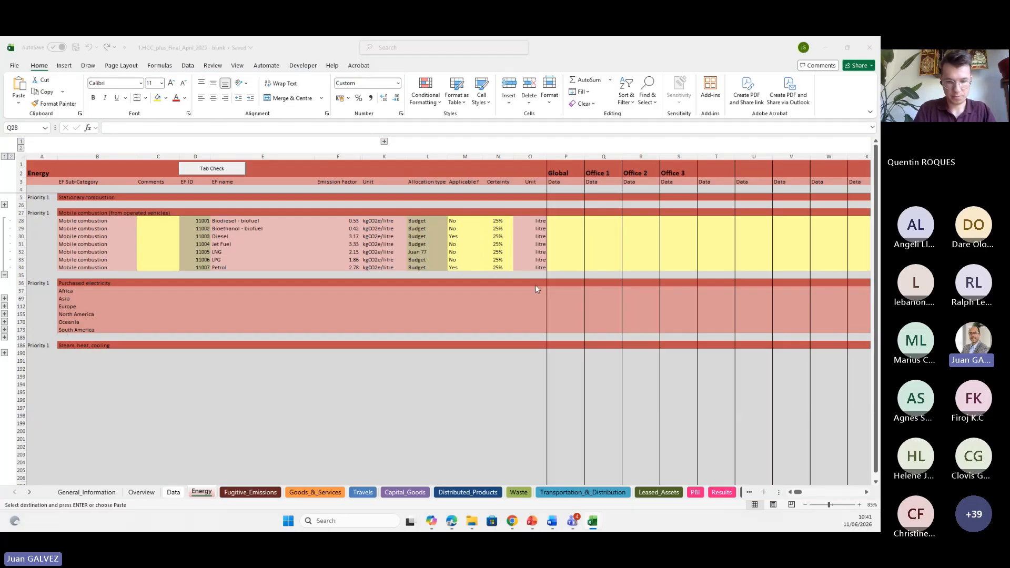
pyautogui.click(603, 223)
pyautogui.hotkey('ctrl', 'v')
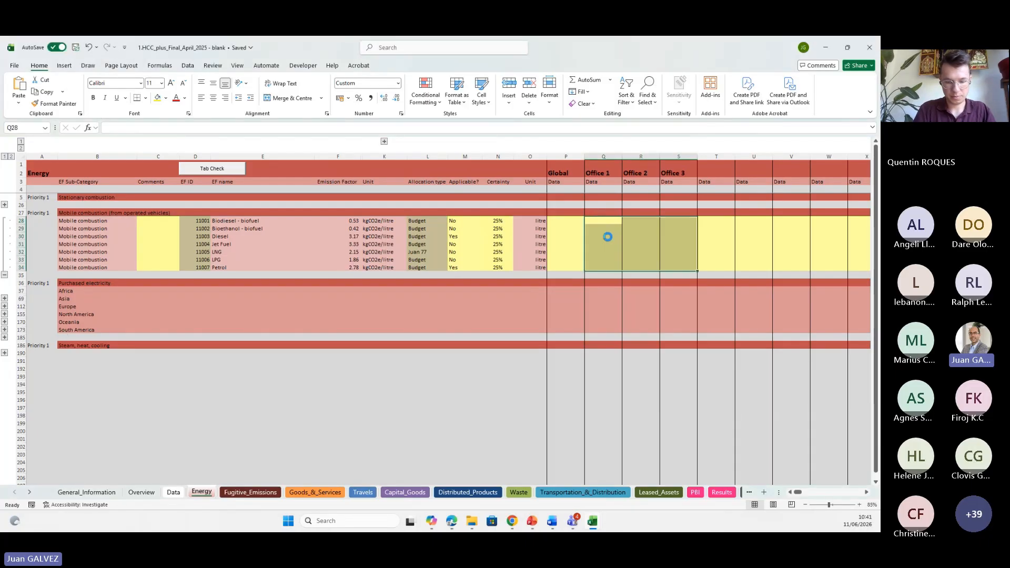
# Review the pasted diesel and petrol quantities and fuel names for each office.
pyautogui.click(609, 243)
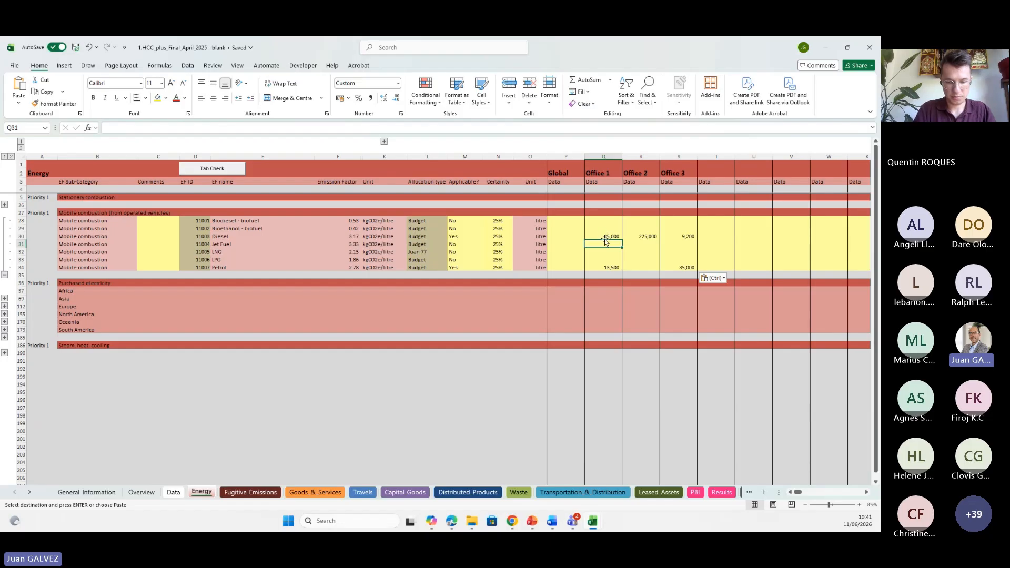
pyautogui.click(601, 236)
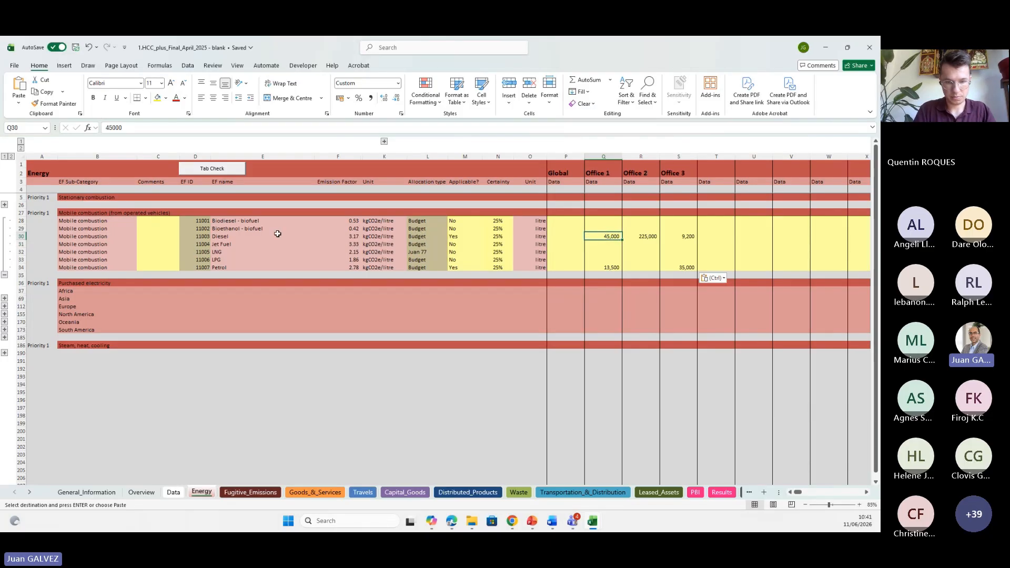
pyautogui.click(221, 236)
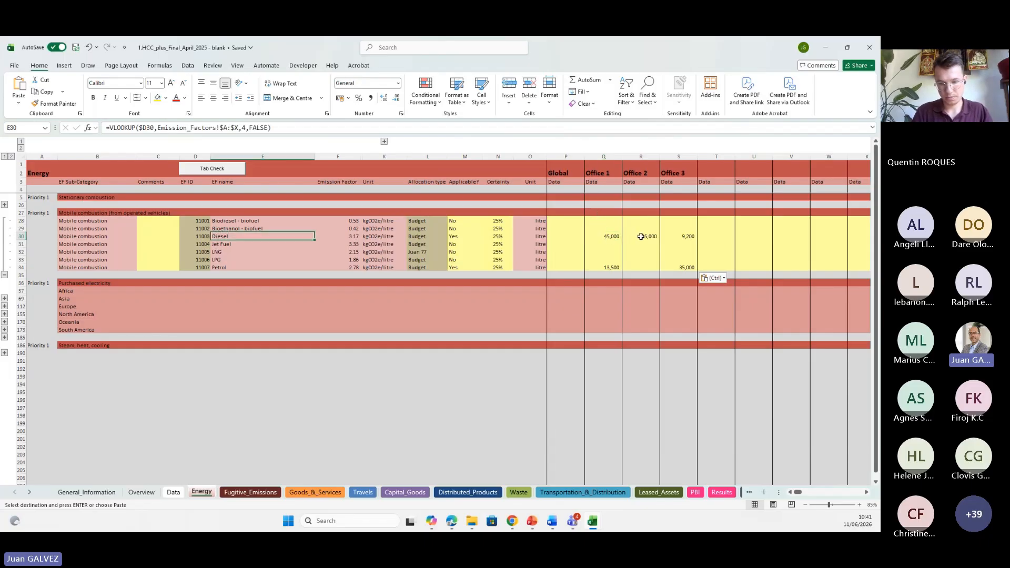
pyautogui.click(646, 236)
pyautogui.click(686, 236)
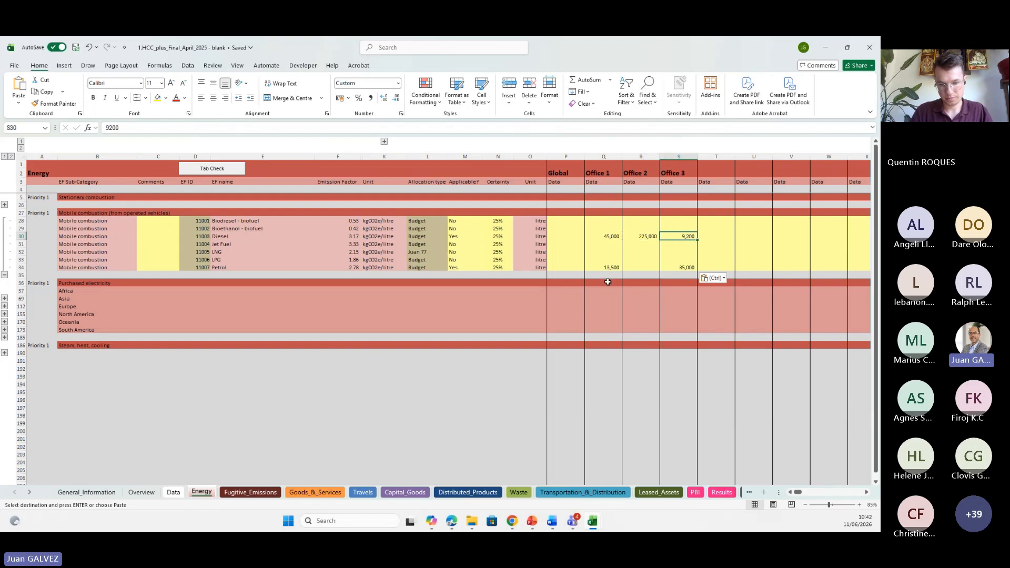
pyautogui.click(217, 267)
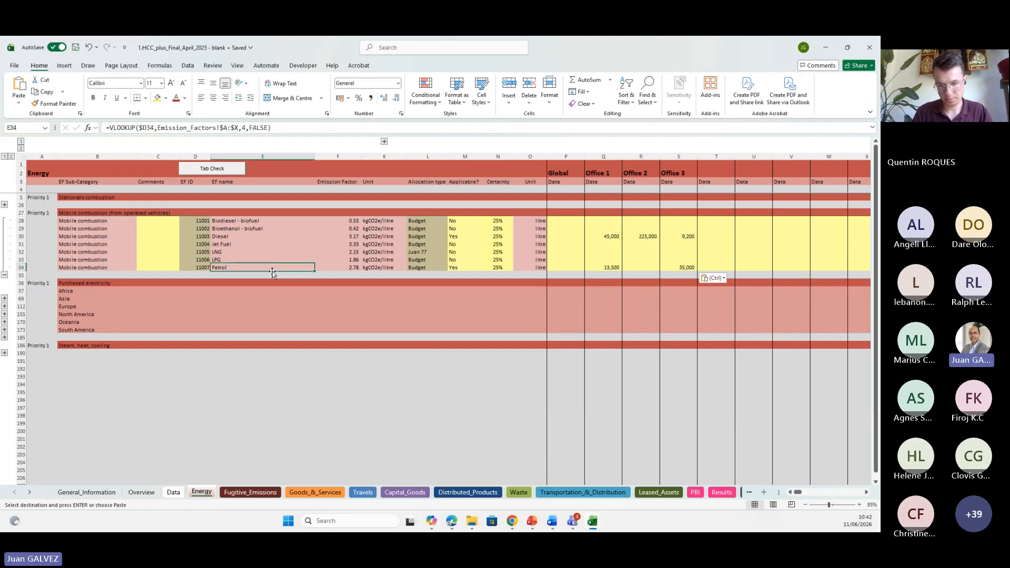
pyautogui.click(610, 268)
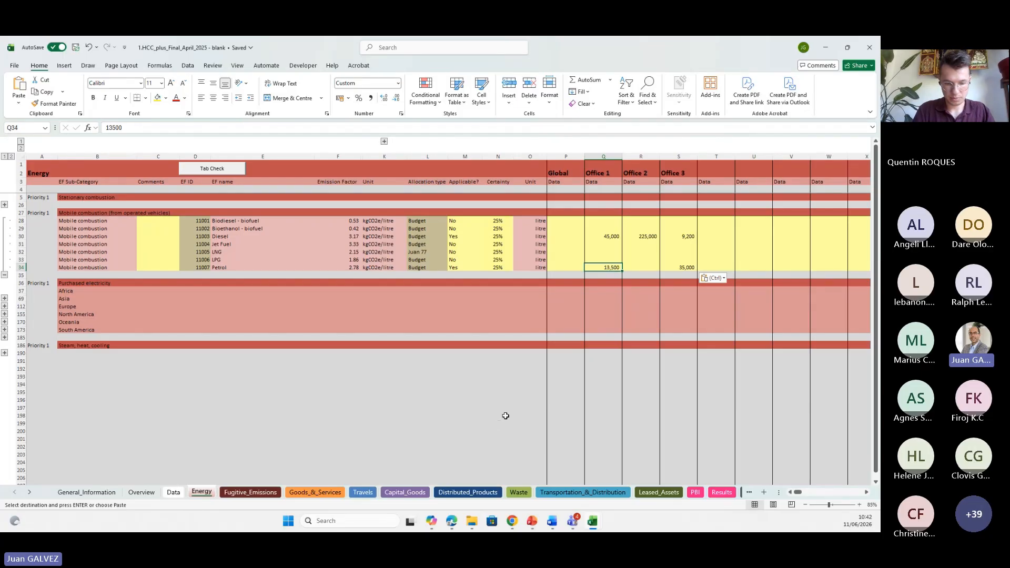
pyautogui.click(687, 267)
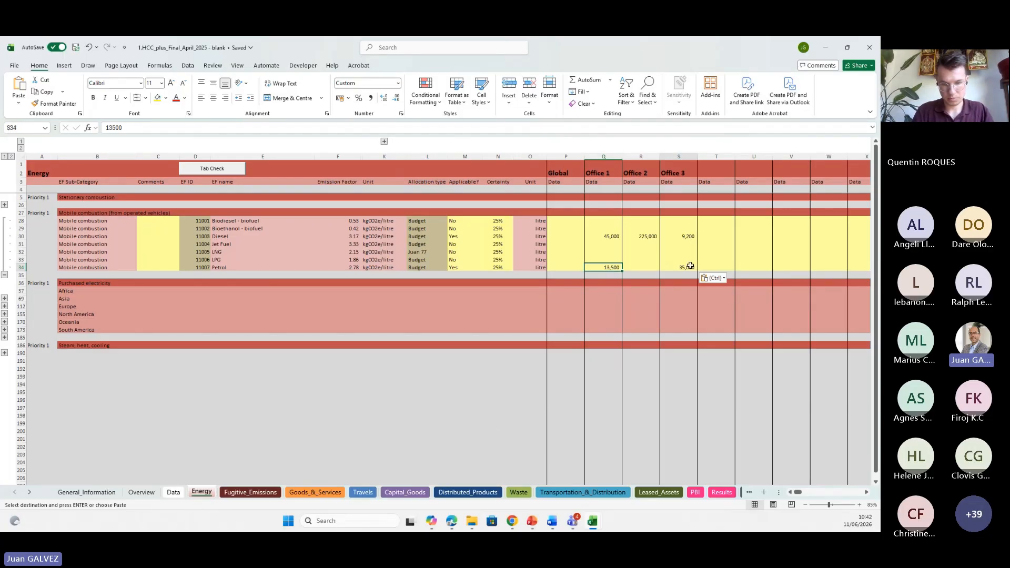
pyautogui.press('alt')
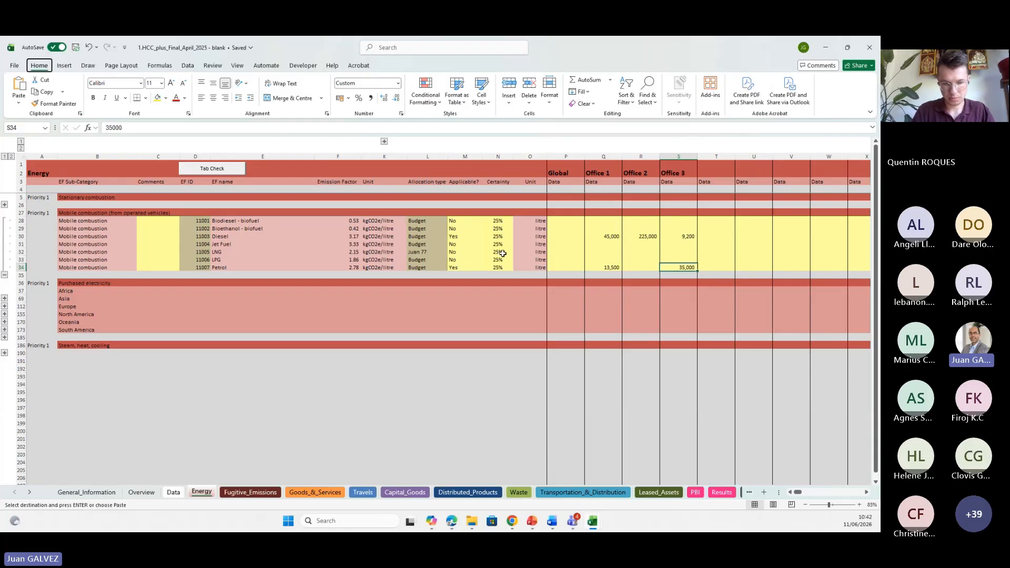
pyautogui.click(496, 220)
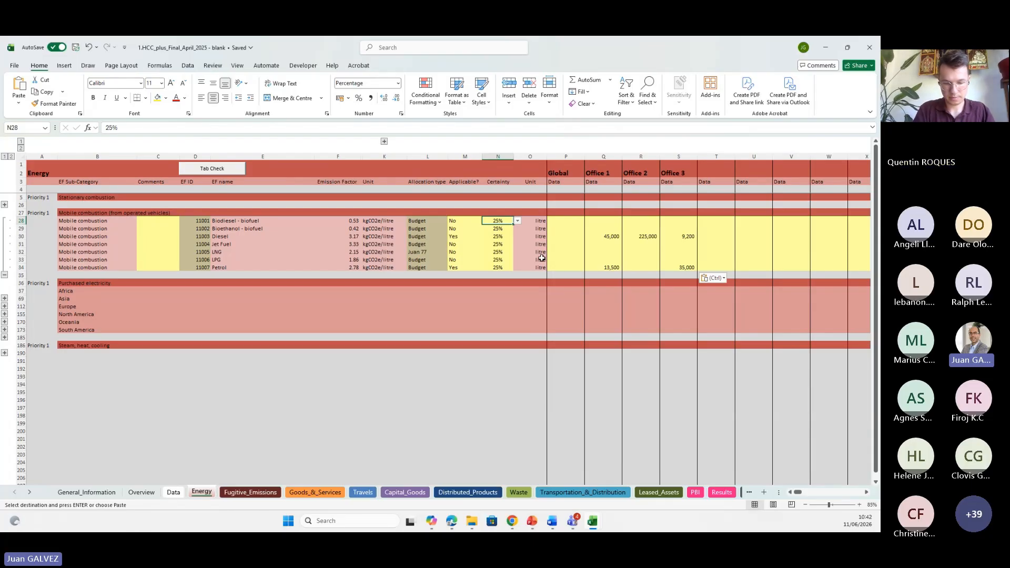
pyautogui.write('1')
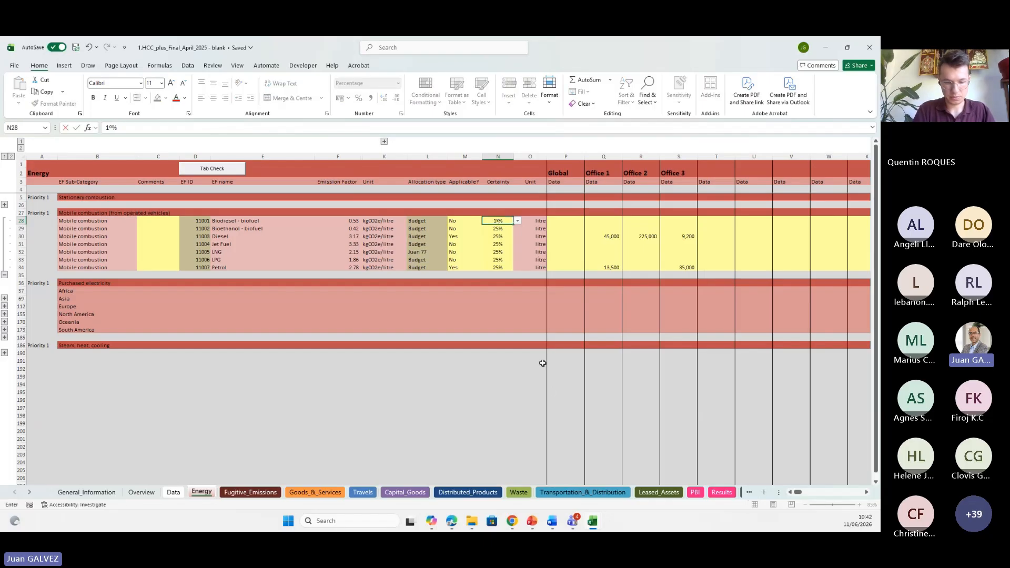
pyautogui.press('Escape')
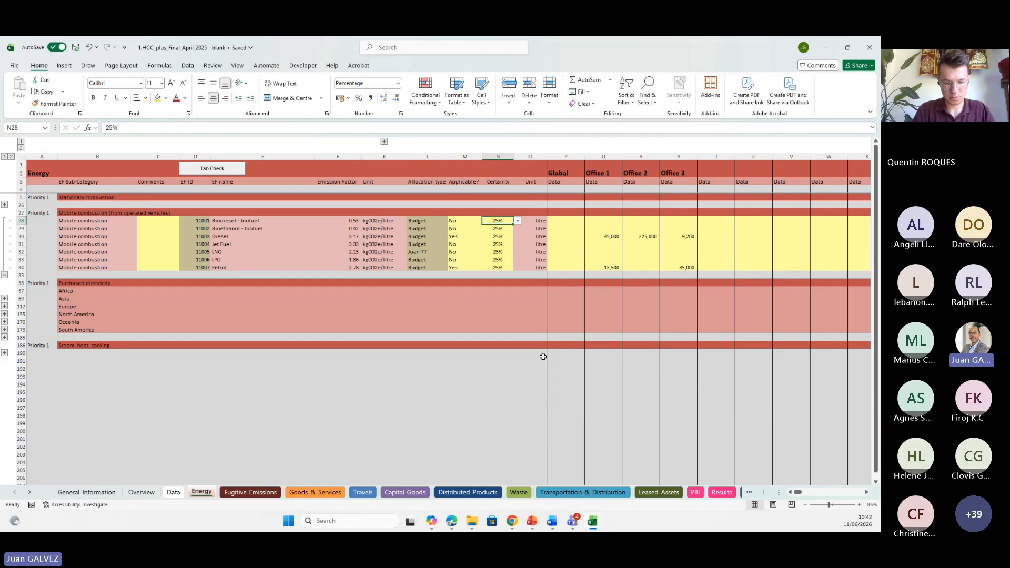
# Set the certainty of the Diesel and Petrol rows to 100%.
pyautogui.press('Down')
pyautogui.press('Down')
pyautogui.write('100')
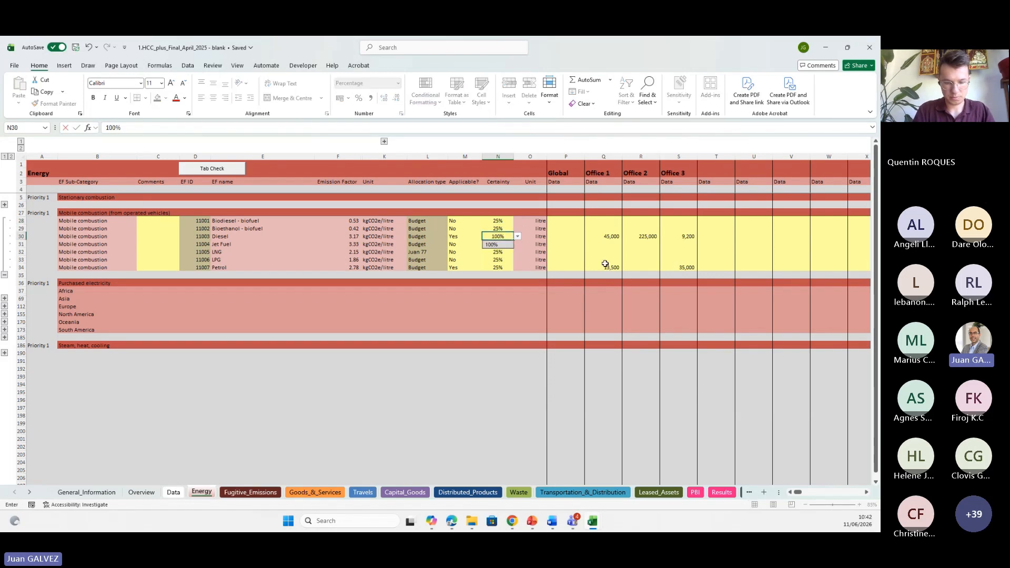
pyautogui.press('Return')
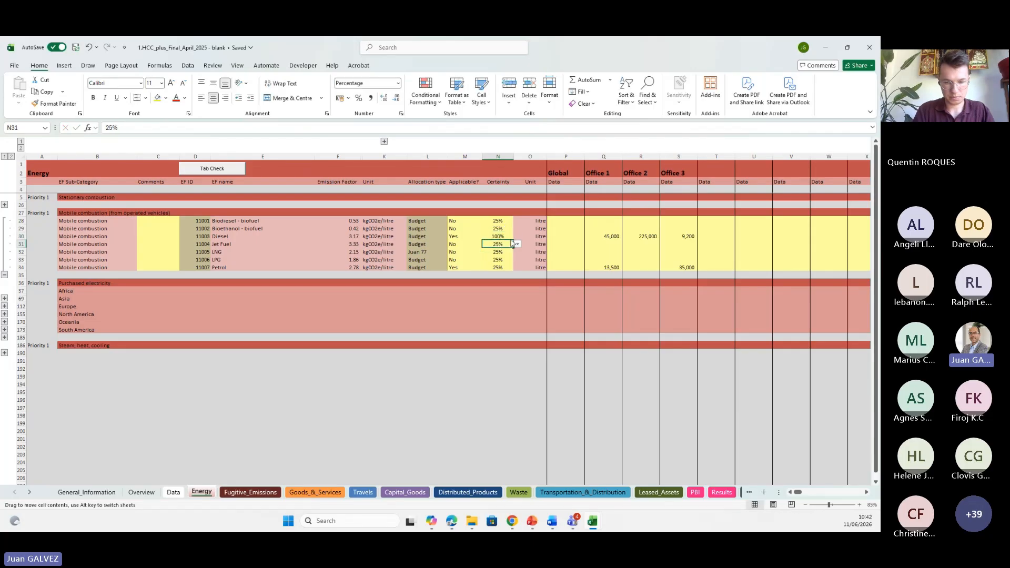
pyautogui.click(502, 236)
pyautogui.hotkey('ctrl', 'c')
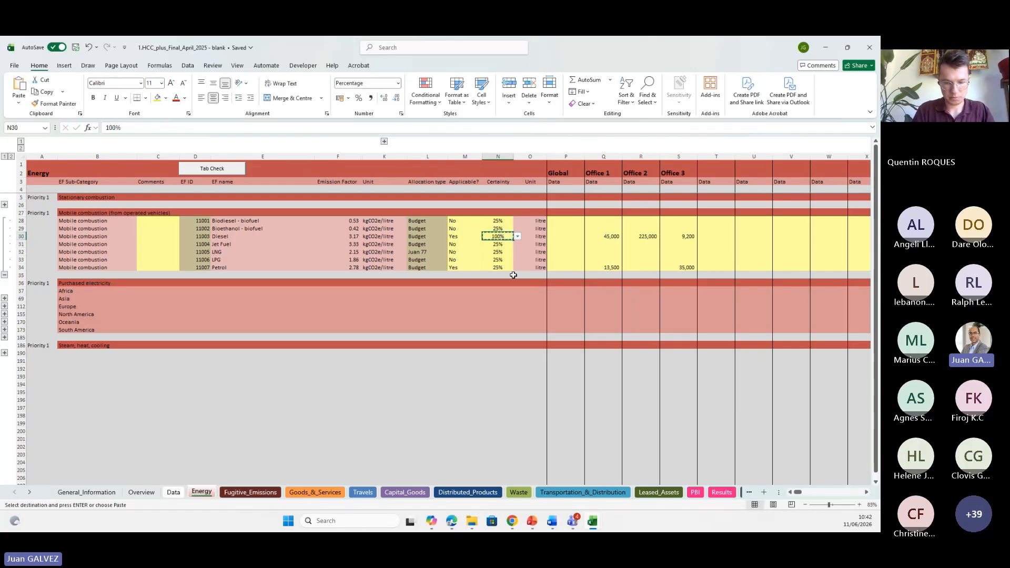
pyautogui.click(505, 267)
pyautogui.hotkey('ctrl', 'v')
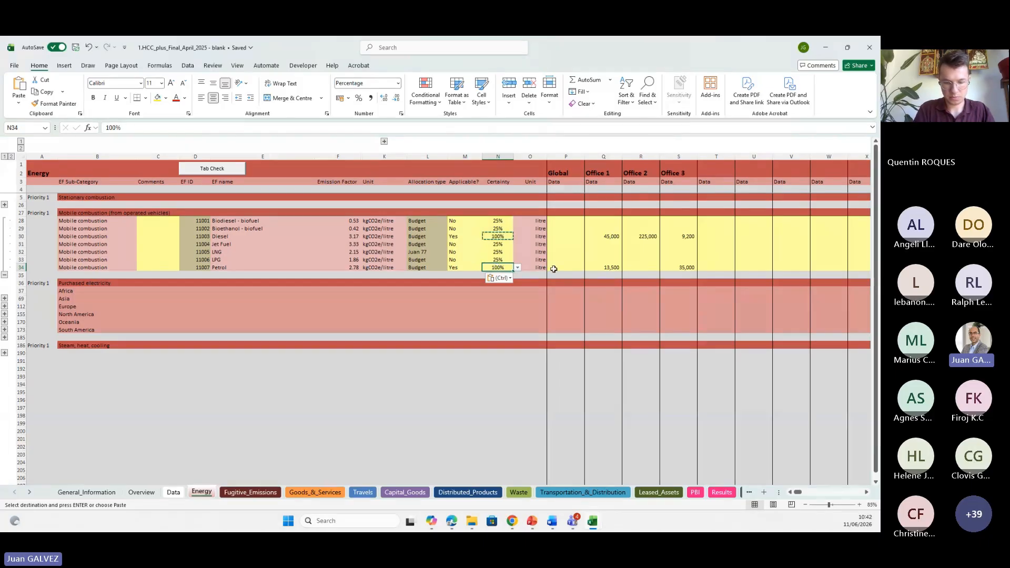
# Open the Overview sheet and examine the Mobile combustion emission totals, scopes, data certainty and uncertainty columns.
pyautogui.click(613, 267)
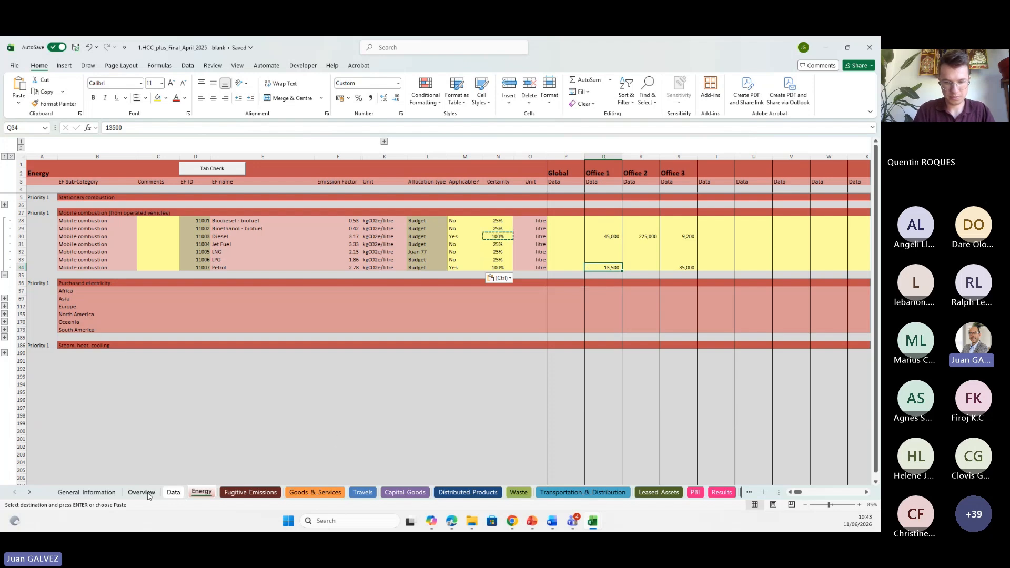
pyautogui.click(603, 236)
pyautogui.click(605, 268)
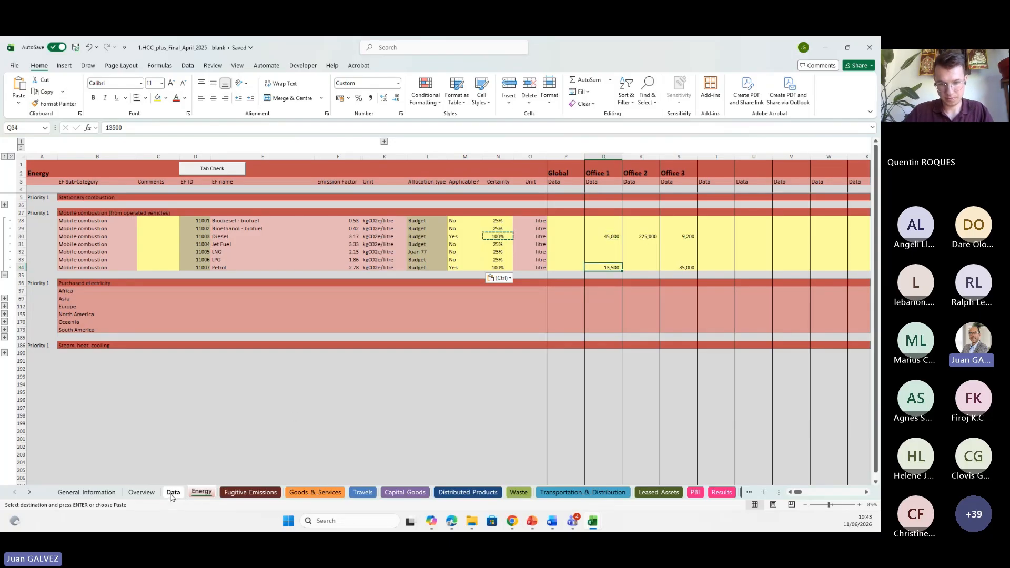
pyautogui.click(173, 492)
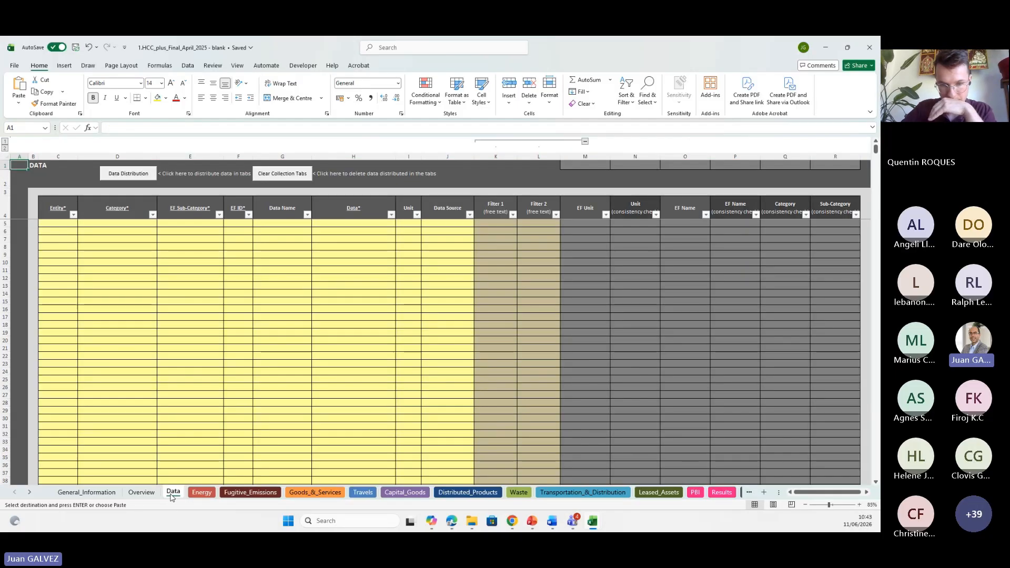
pyautogui.click(142, 492)
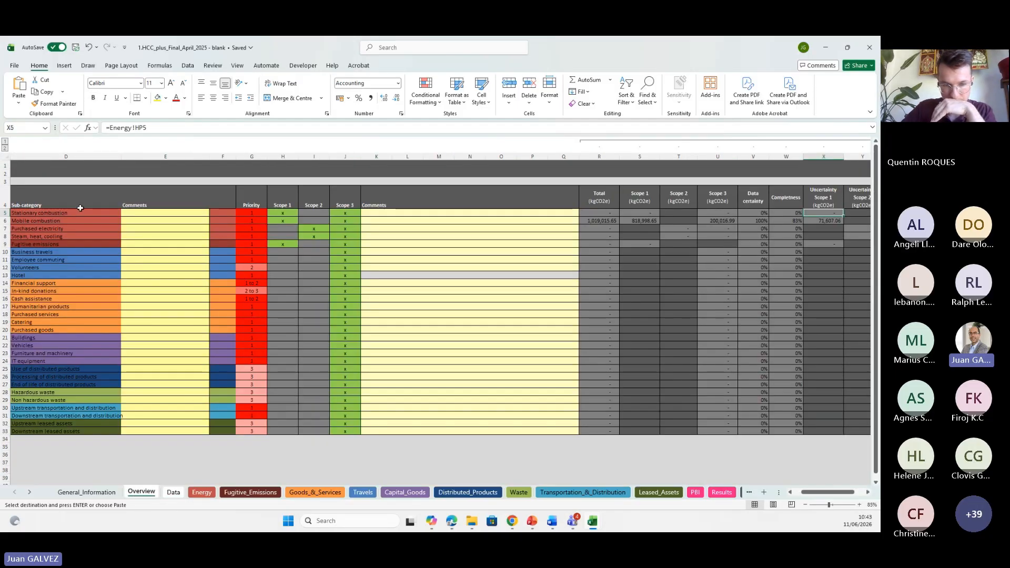
pyautogui.click(4, 220)
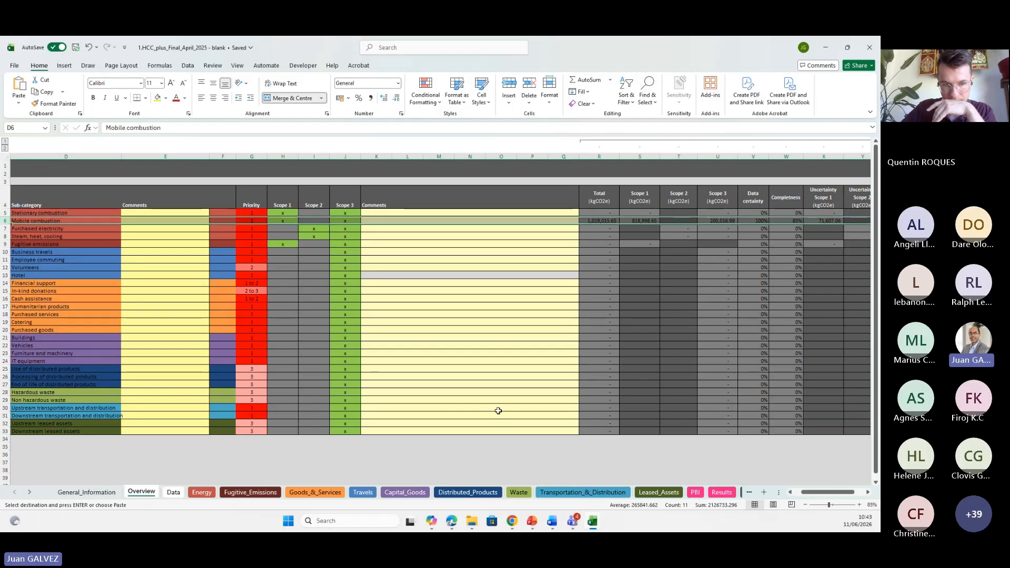
pyautogui.click(511, 374)
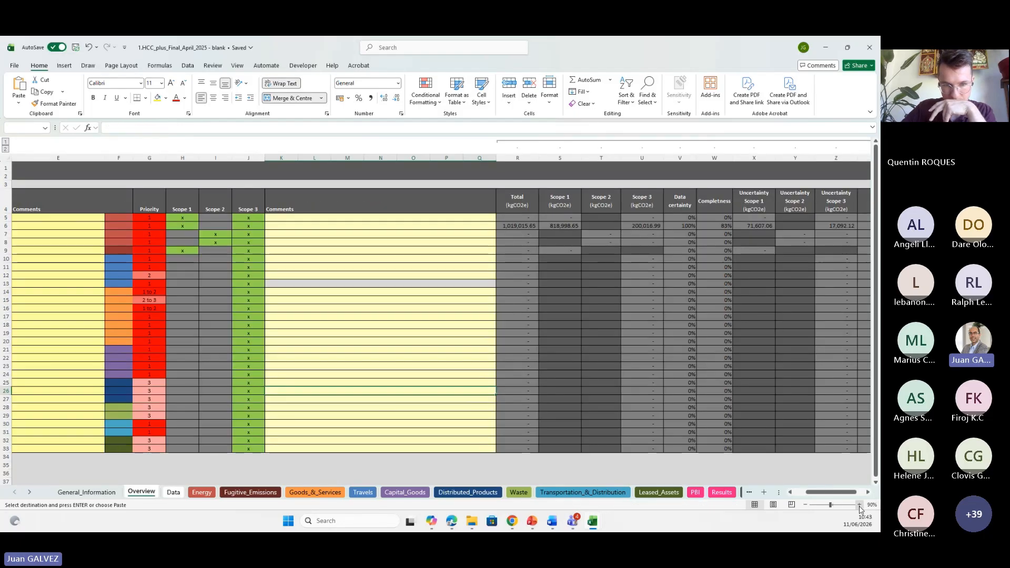
pyautogui.click(859, 504)
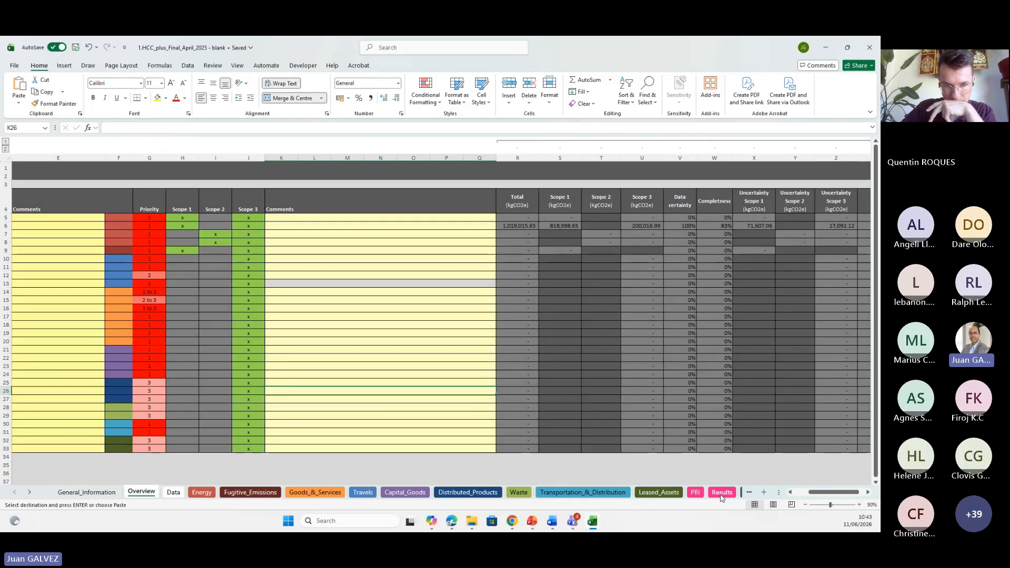
pyautogui.click(797, 492)
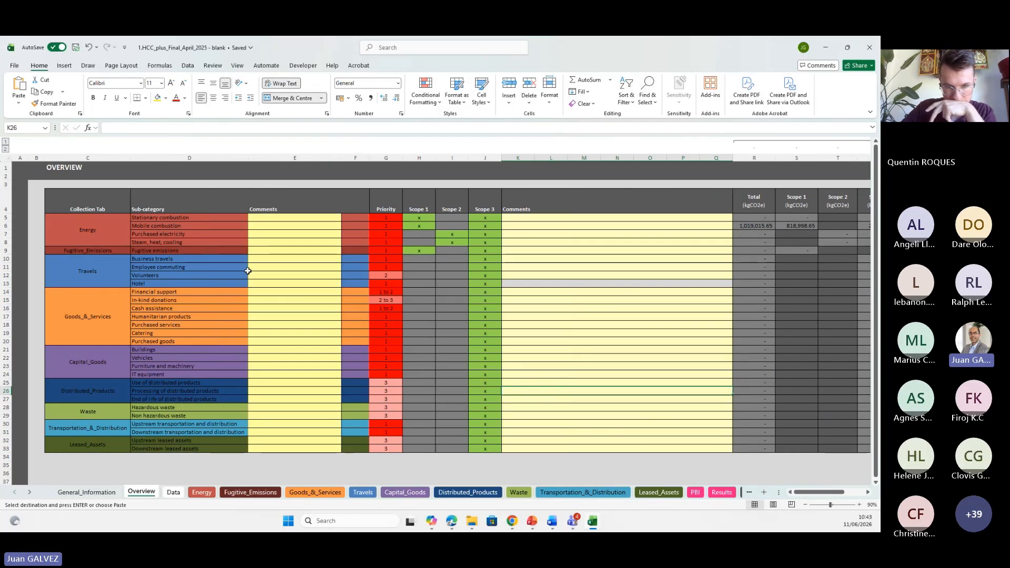
pyautogui.click(11, 224)
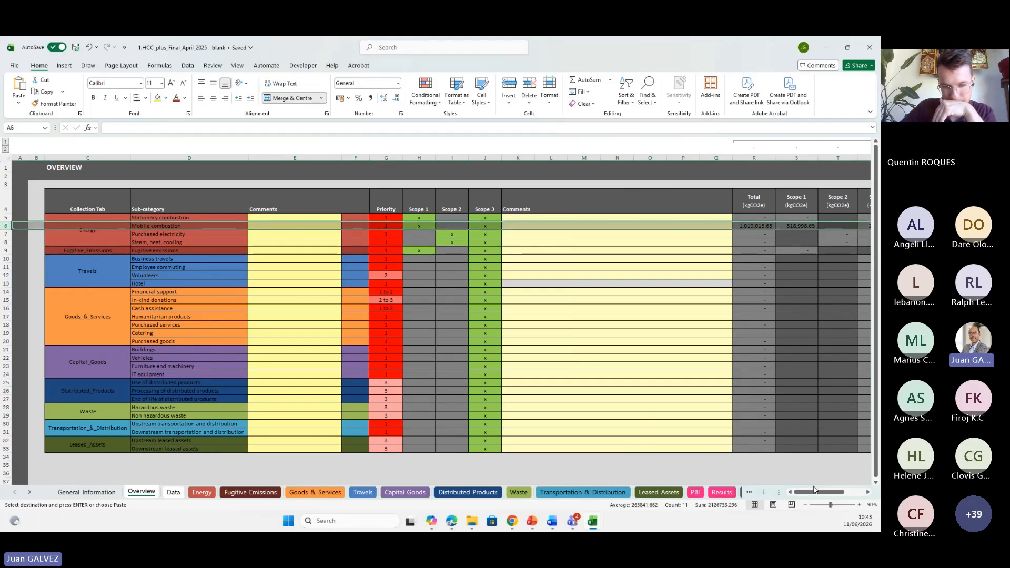
pyautogui.moveTo(813, 490); pyautogui.dragTo(827, 497)
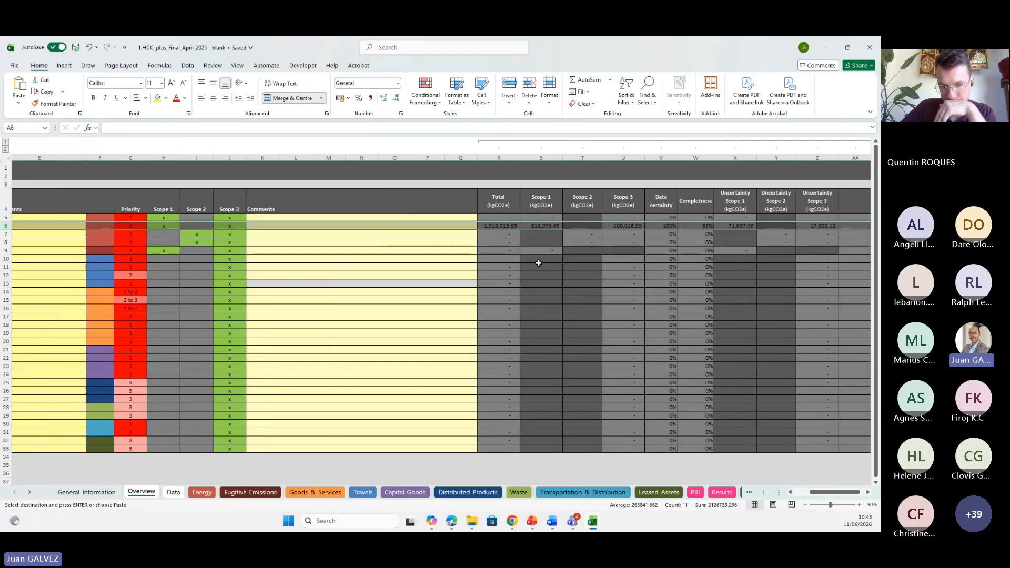
# Inspect the Mobile combustion totals on the Overview sheet, then review the 1.2 and 3.3 emission rows on the Results sheet.
pyautogui.click(498, 226)
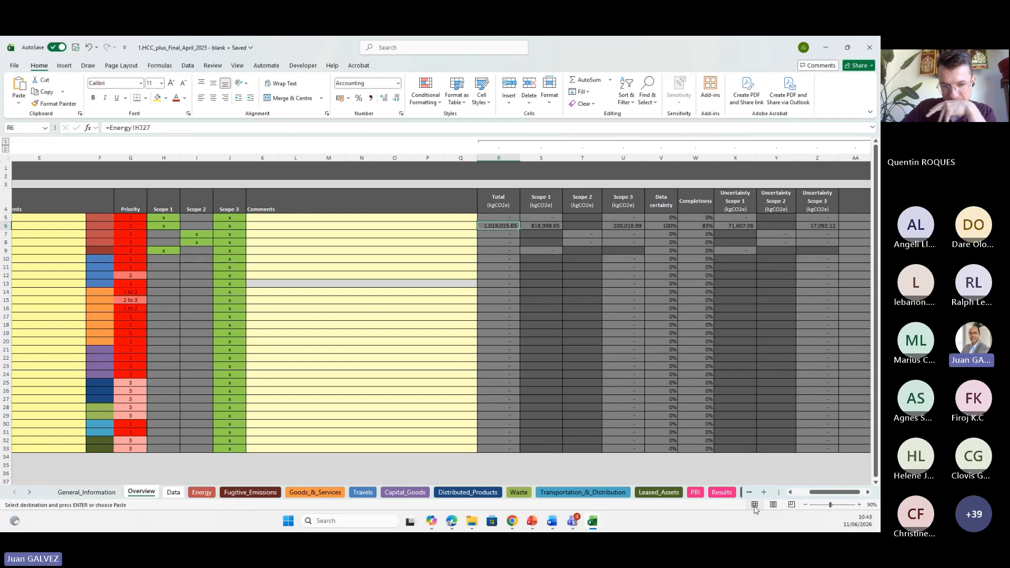
pyautogui.click(801, 497)
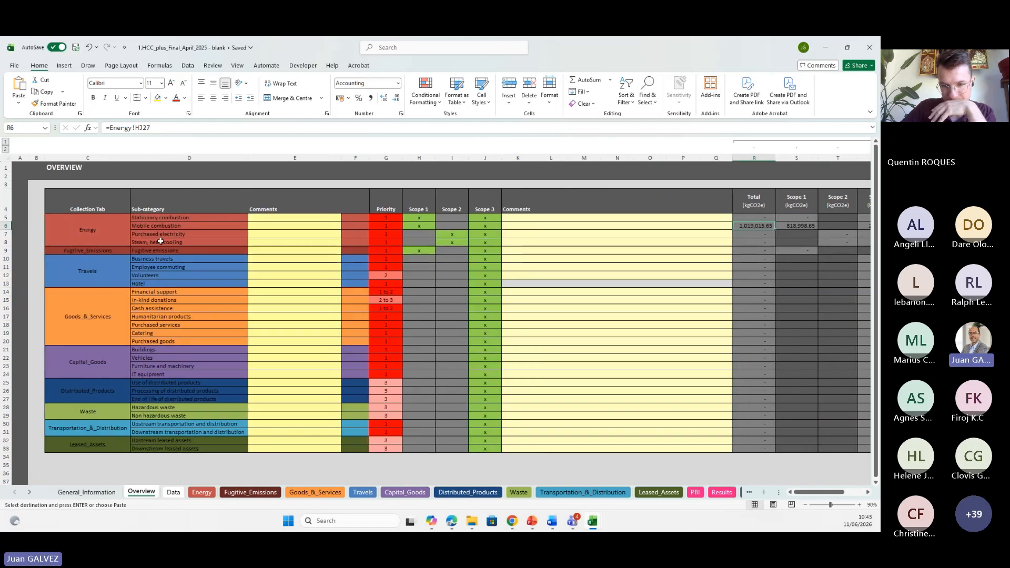
pyautogui.click(141, 226)
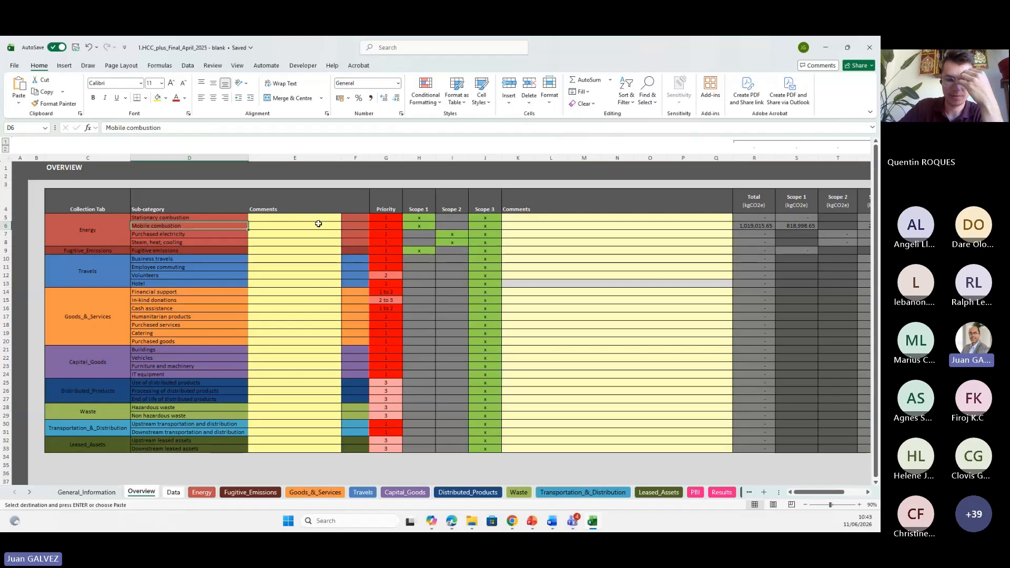
pyautogui.click(720, 493)
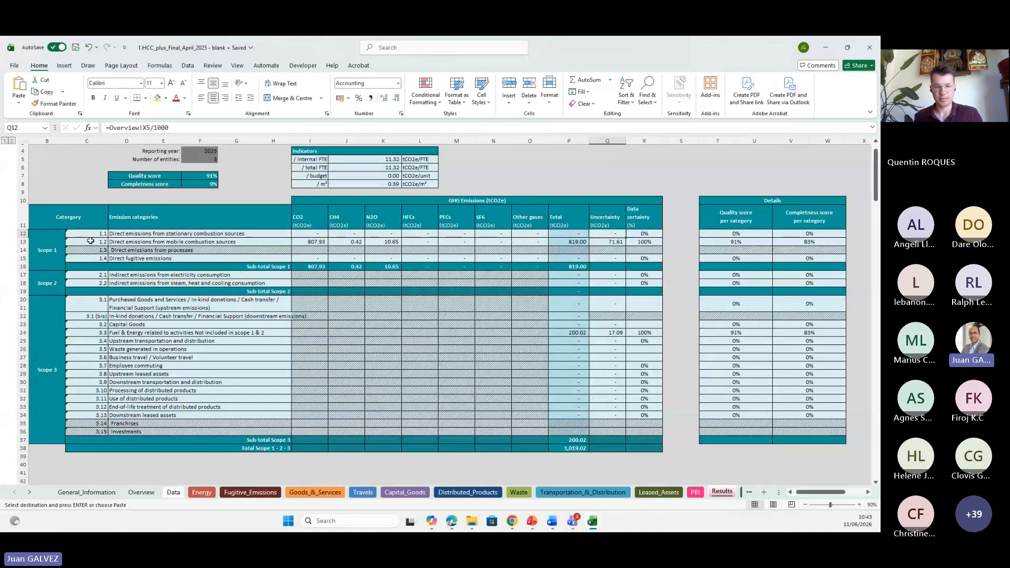
pyautogui.click(23, 242)
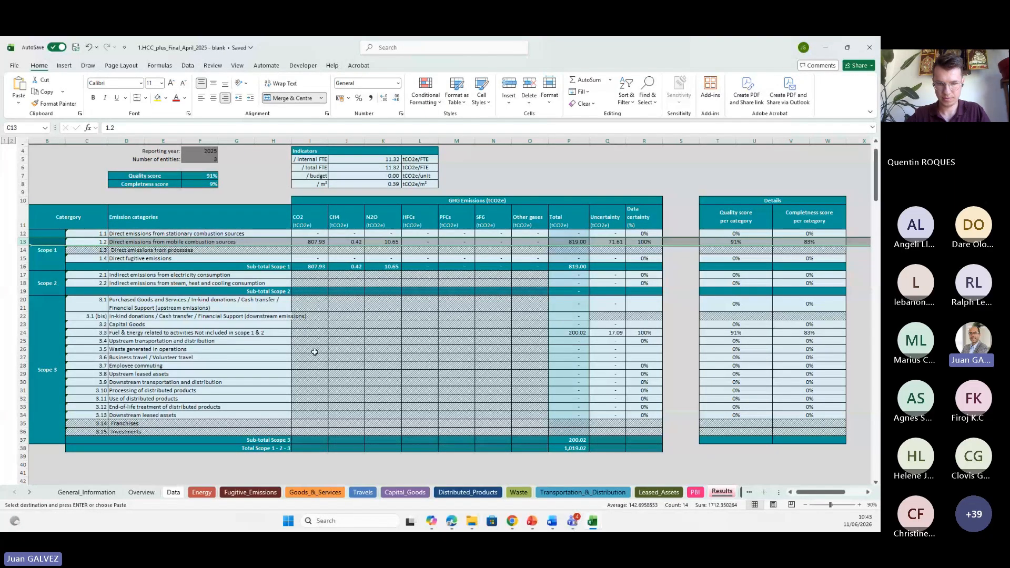
pyautogui.click(28, 332)
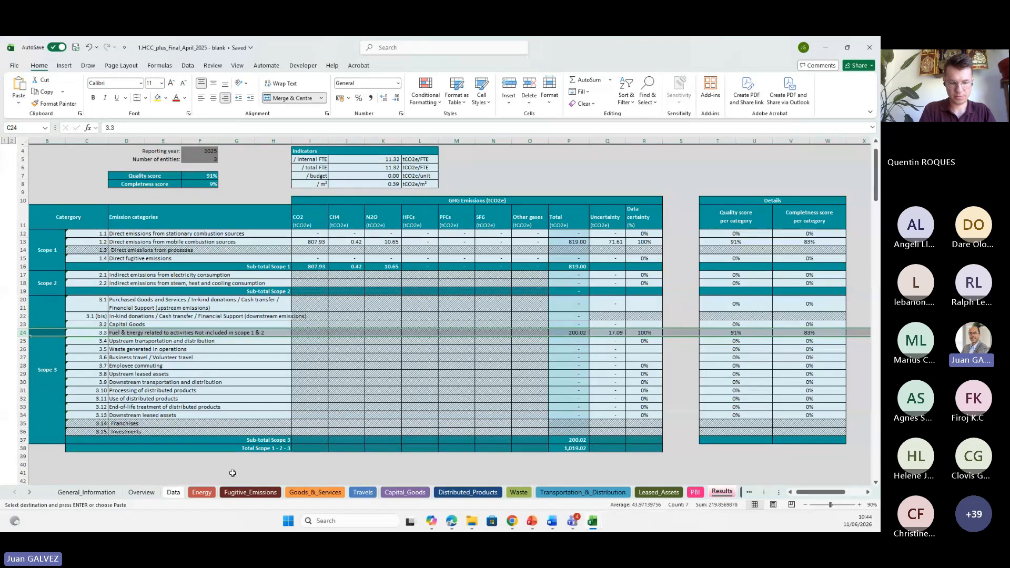
# Return to the Energy sheet and switch to the presentation slides showing the example office data.
pyautogui.click(202, 492)
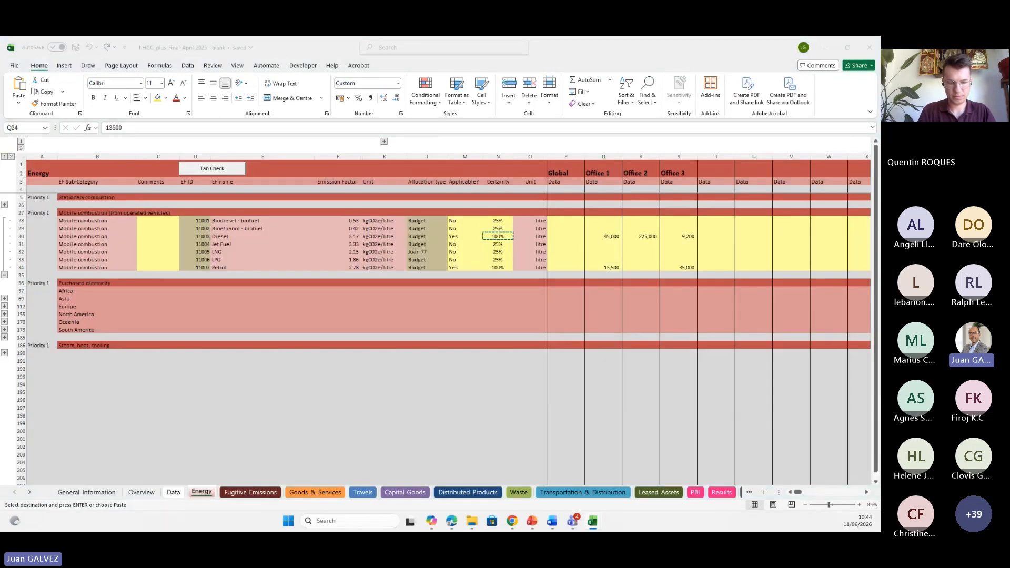
pyautogui.hotkey('alt', 'Tab')
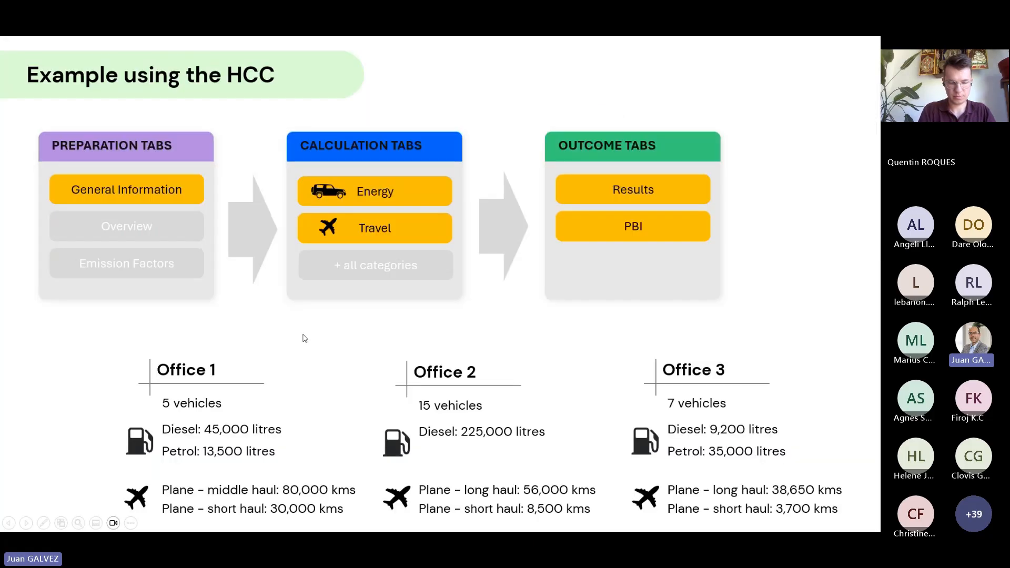
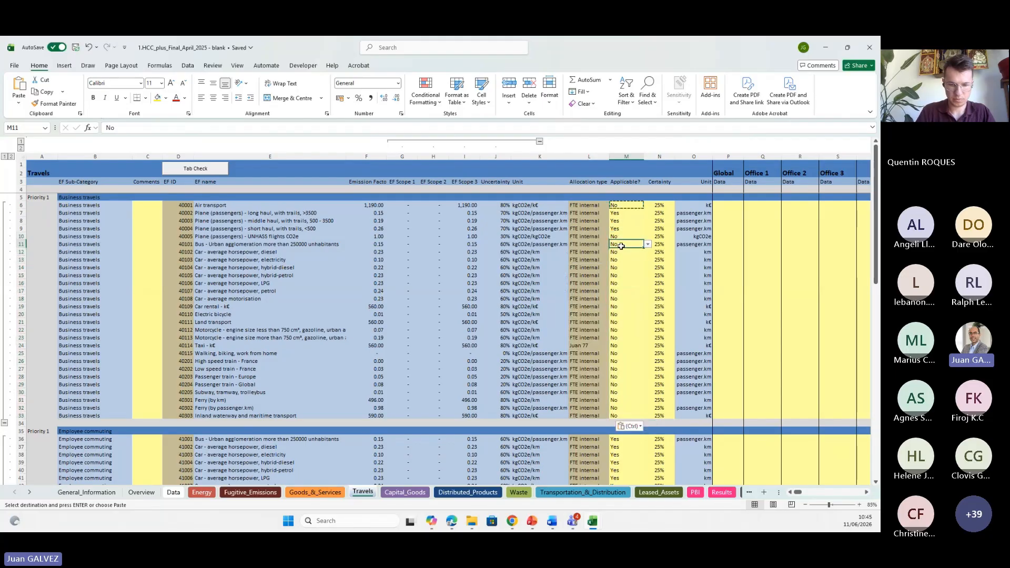
# Paste the plane travel distances for Office 1, Office 2 and Office 3 into the Travels sheet's plane rows.
pyautogui.click(625, 214)
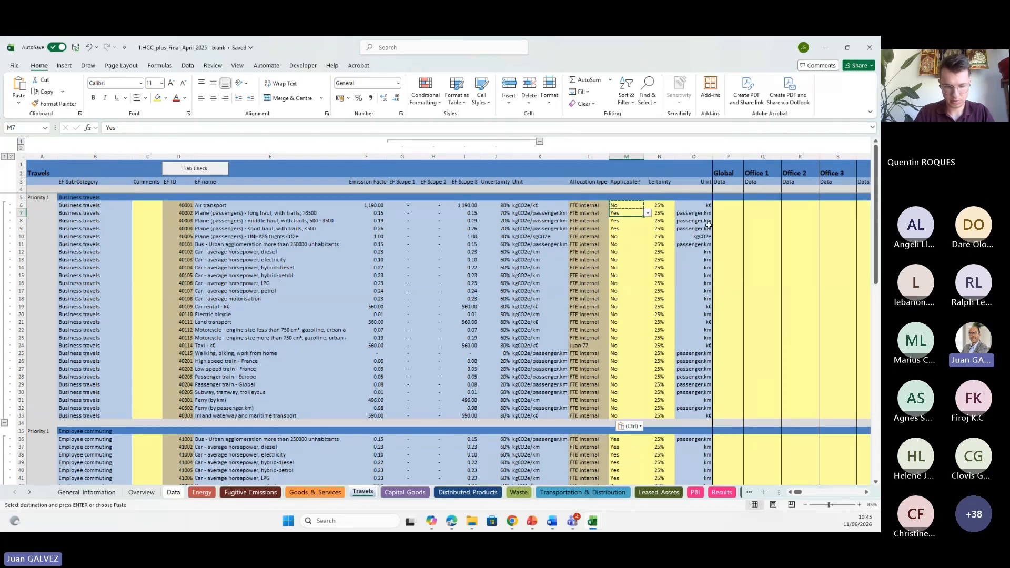
pyautogui.click(626, 228)
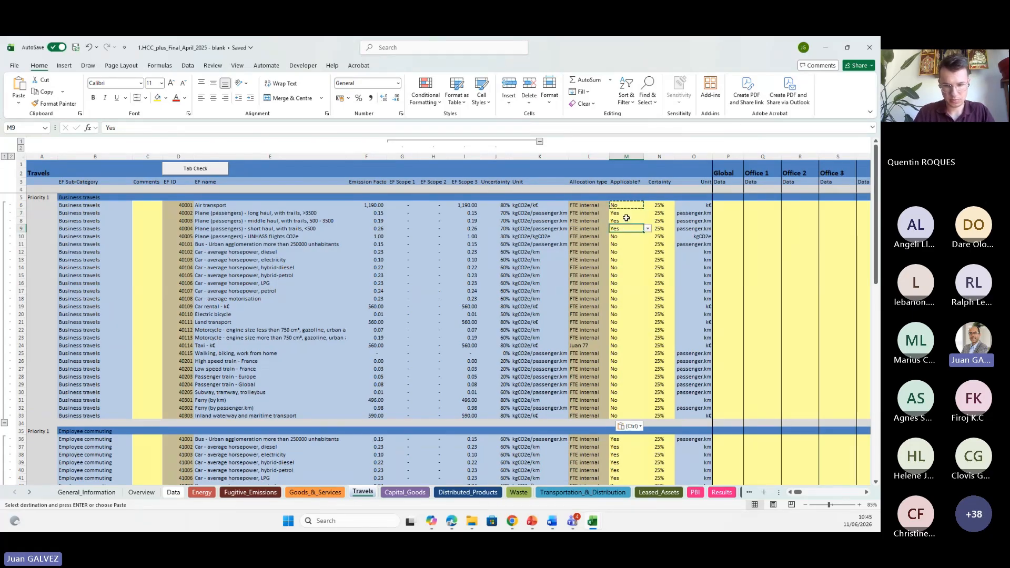
pyautogui.click(761, 216)
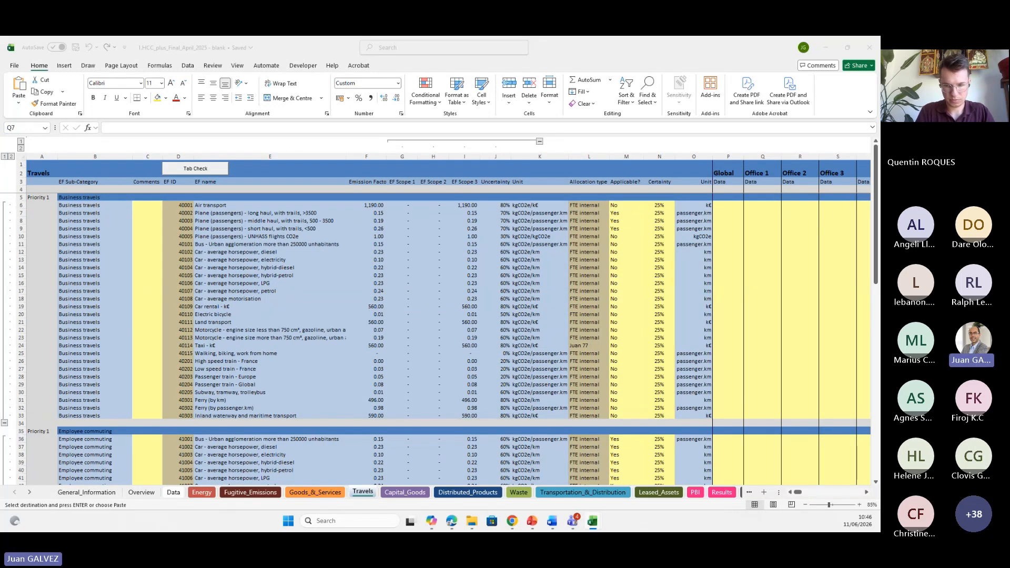
pyautogui.click(757, 214)
pyautogui.click(723, 205)
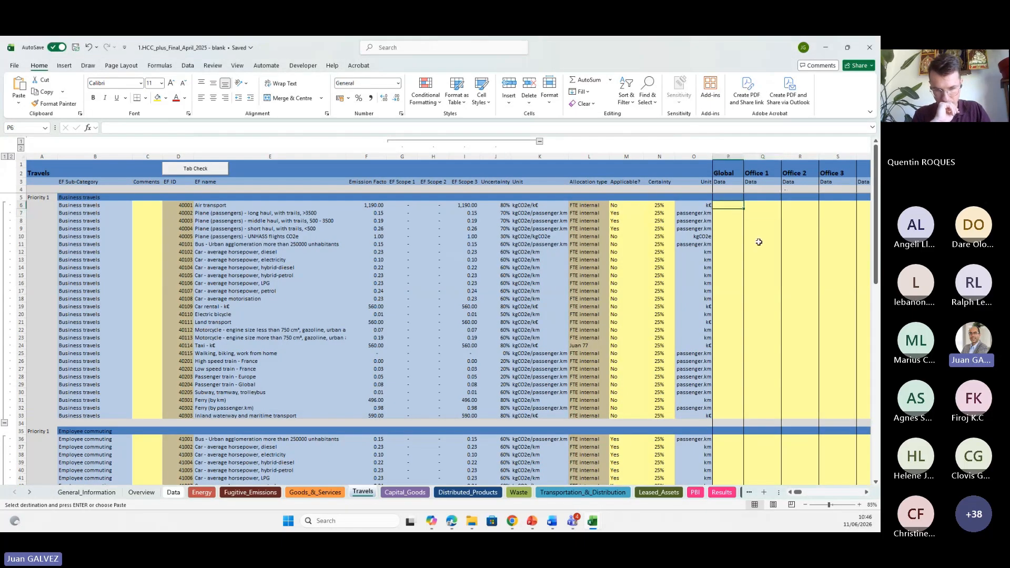
pyautogui.hotkey('ctrl', 'v')
pyautogui.click(759, 242)
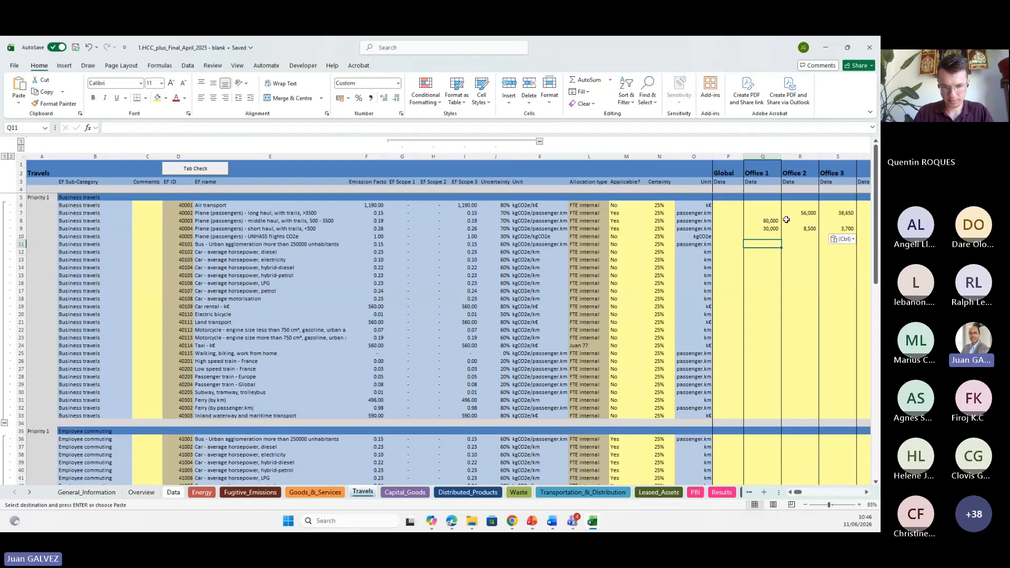
# Set the certainty of the long-haul plane row to 75%.
pyautogui.click(262, 213)
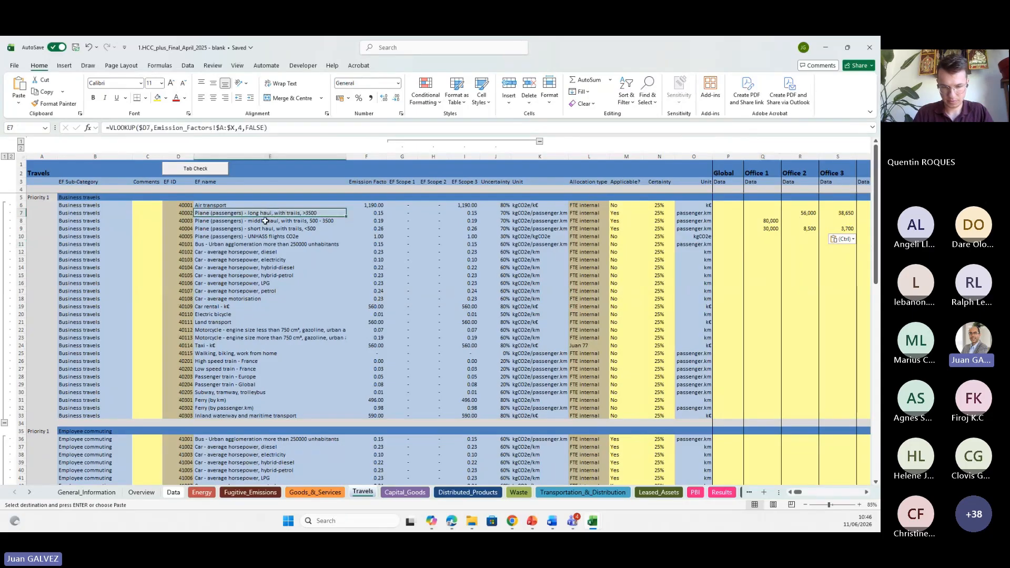
pyautogui.click(265, 221)
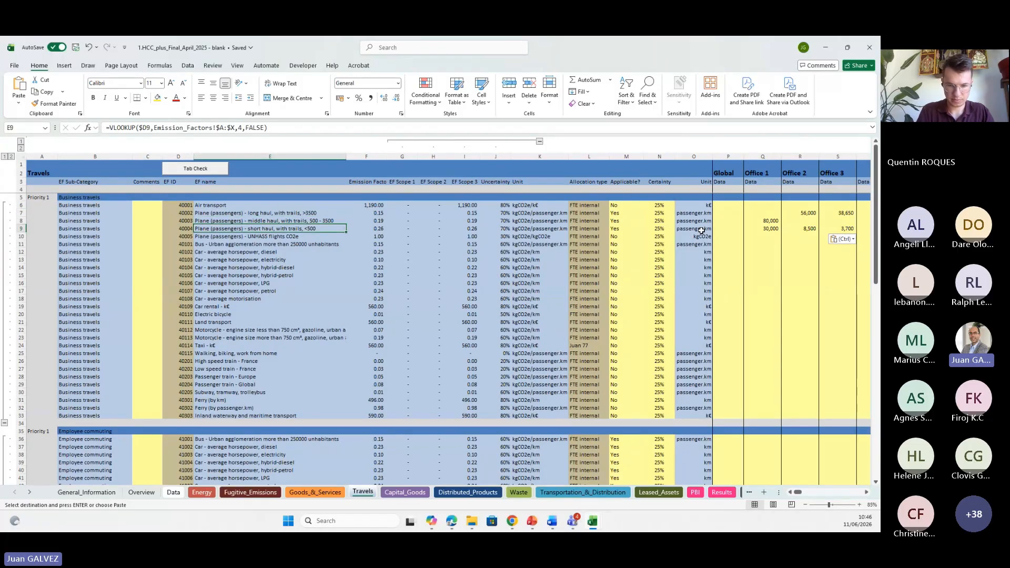
pyautogui.moveTo(768, 213); pyautogui.dragTo(839, 229)
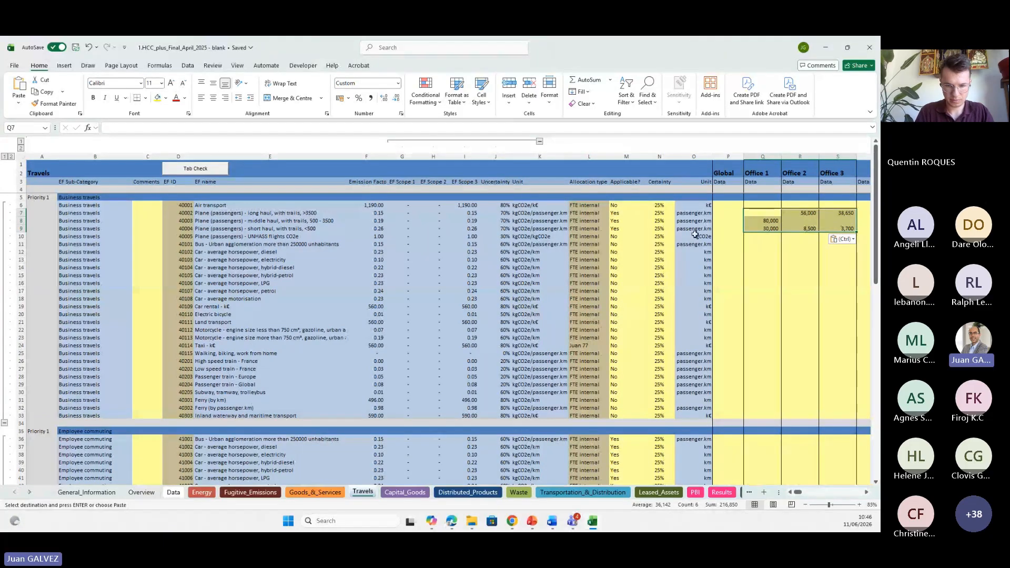
pyautogui.press('Left')
pyautogui.press('Left')
pyautogui.press('Left')
pyautogui.write('7')
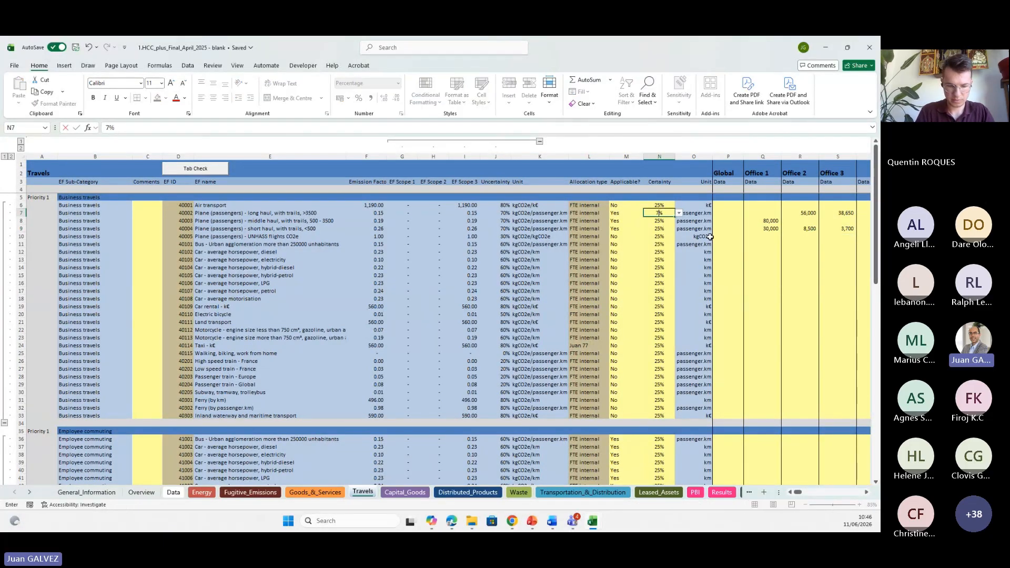
pyautogui.write('5')
pyautogui.press('Return')
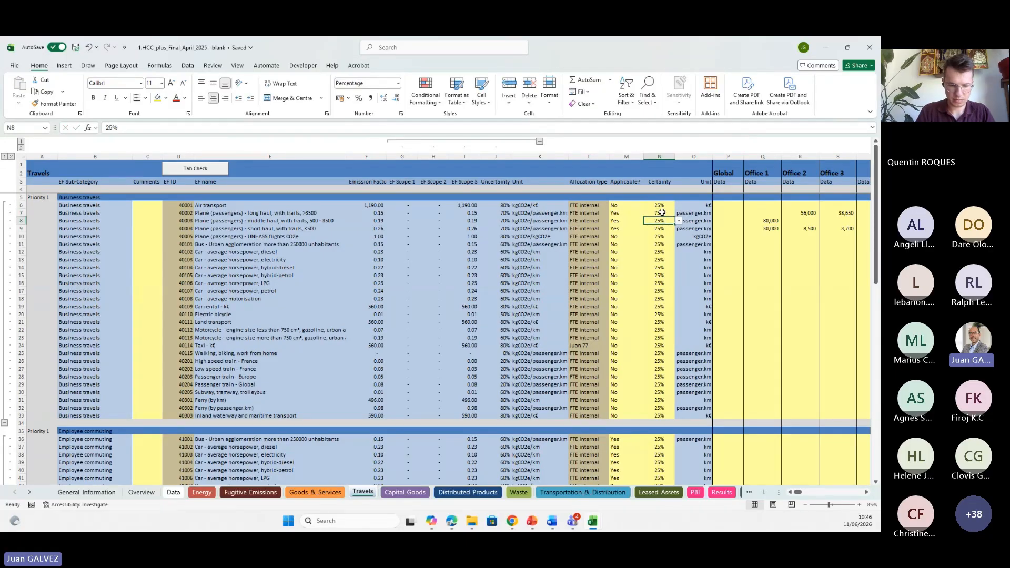
# Copy the 75% certainty to the middle-haul and short-haul plane rows.
pyautogui.click(662, 212)
pyautogui.hotkey('ctrl', 'c')
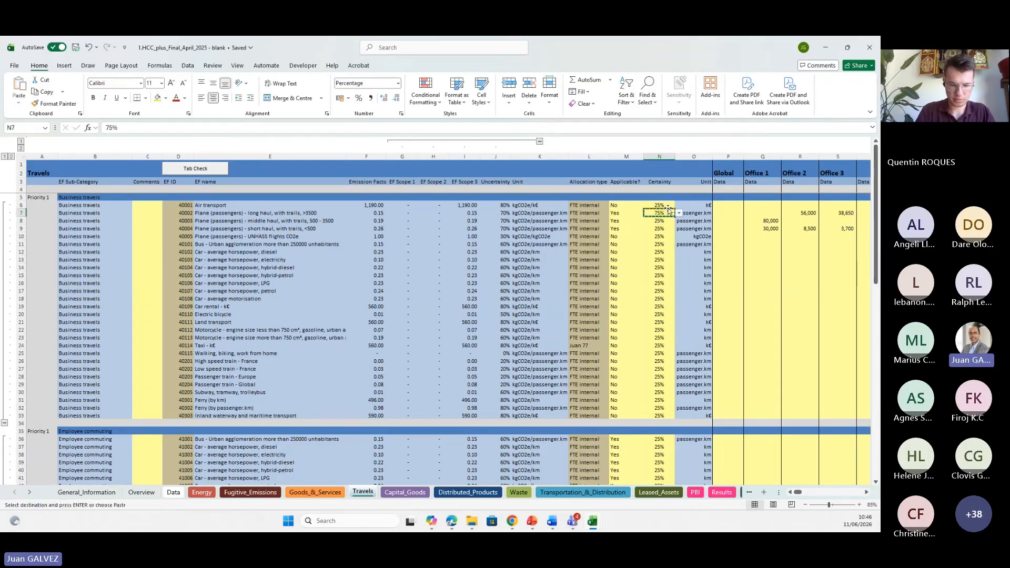
pyautogui.moveTo(660, 220); pyautogui.dragTo(661, 230)
pyautogui.hotkey('ctrl', 'v')
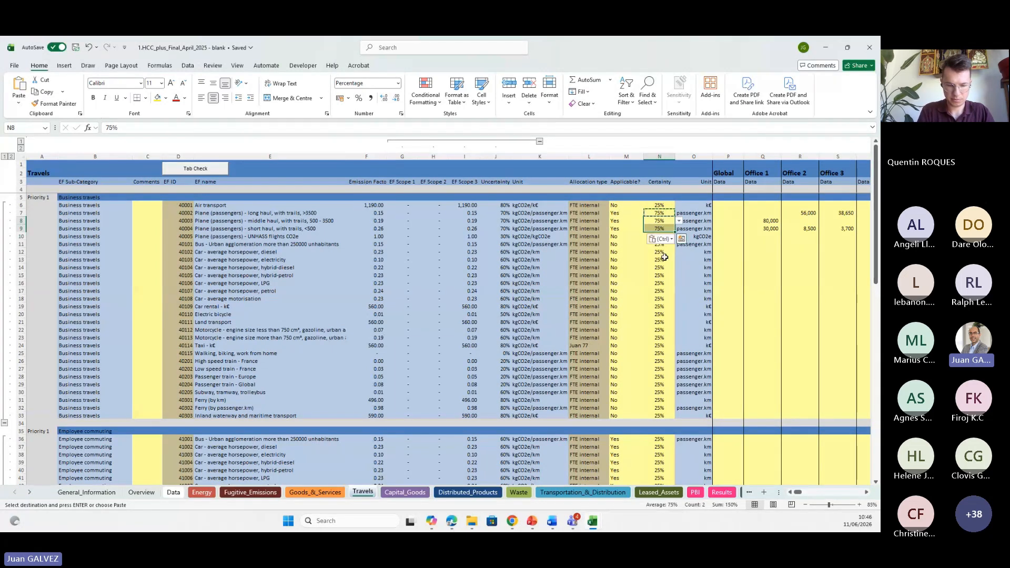
pyautogui.press('Escape')
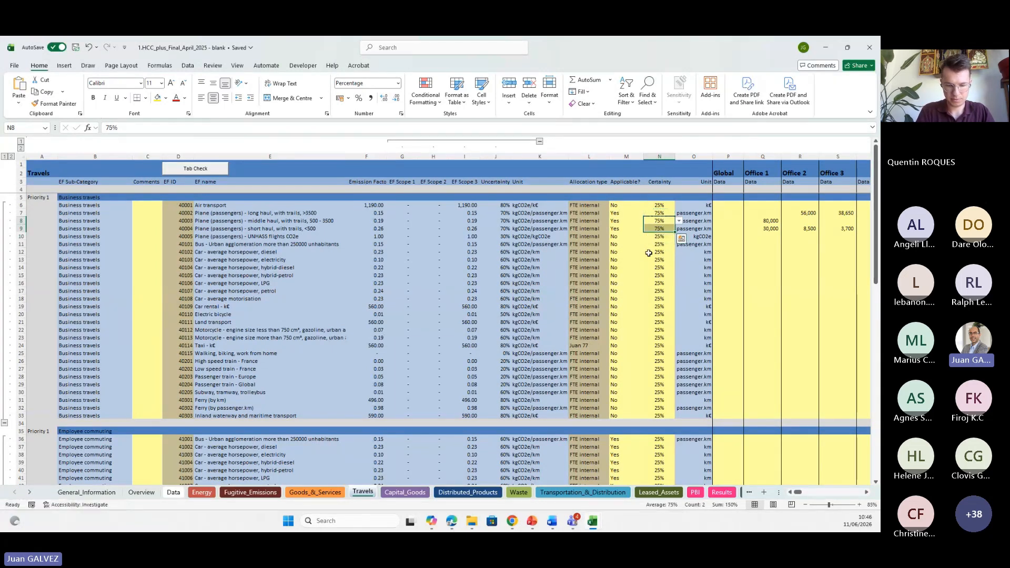
pyautogui.moveTo(662, 214); pyautogui.dragTo(659, 229)
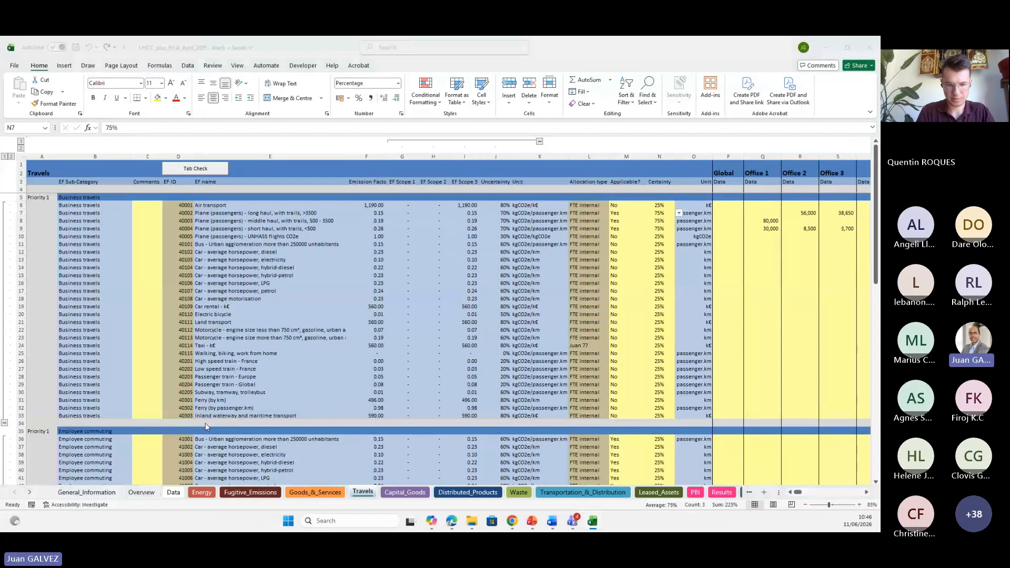
# Switch to the presentation to review the example office travel data, then return to the workbook.
pyautogui.hotkey('alt', 'Tab')
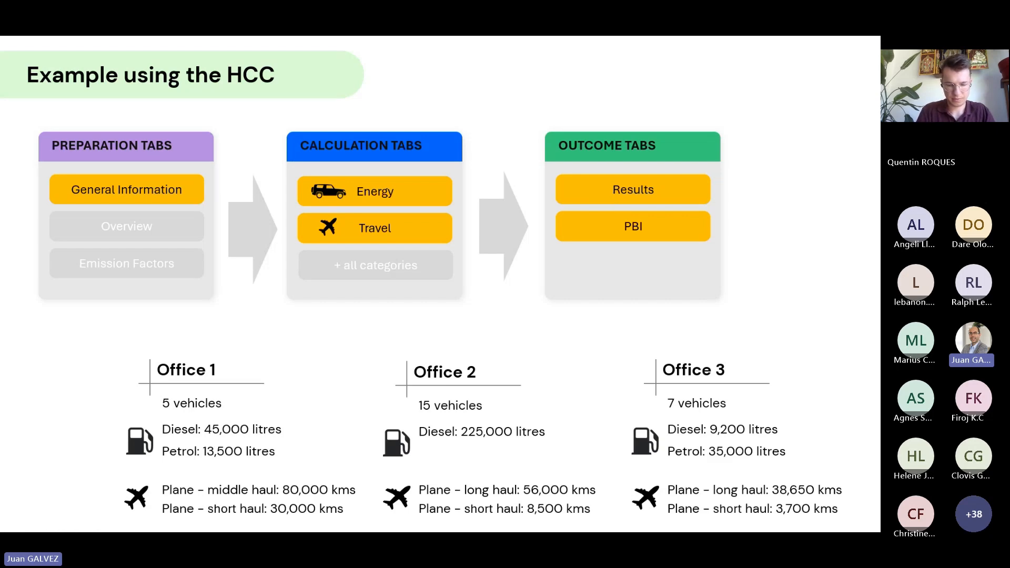
pyautogui.hotkey('alt', 'Tab')
pyautogui.click(739, 275)
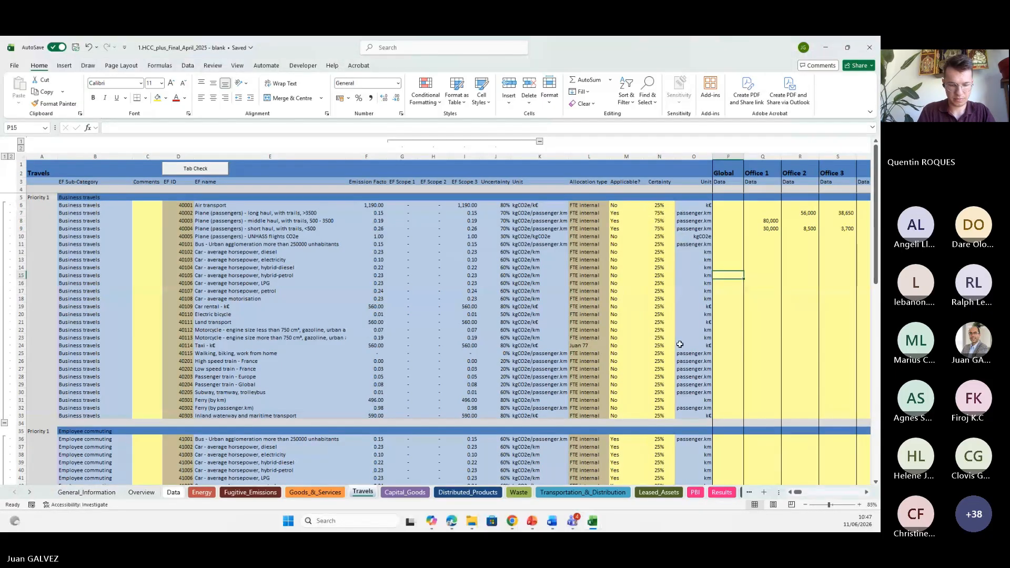
# Open the Results sheet, zoom to 110%, and examine the 1.2, 3.3 and 3.6 emission rows and totals.
pyautogui.click(720, 492)
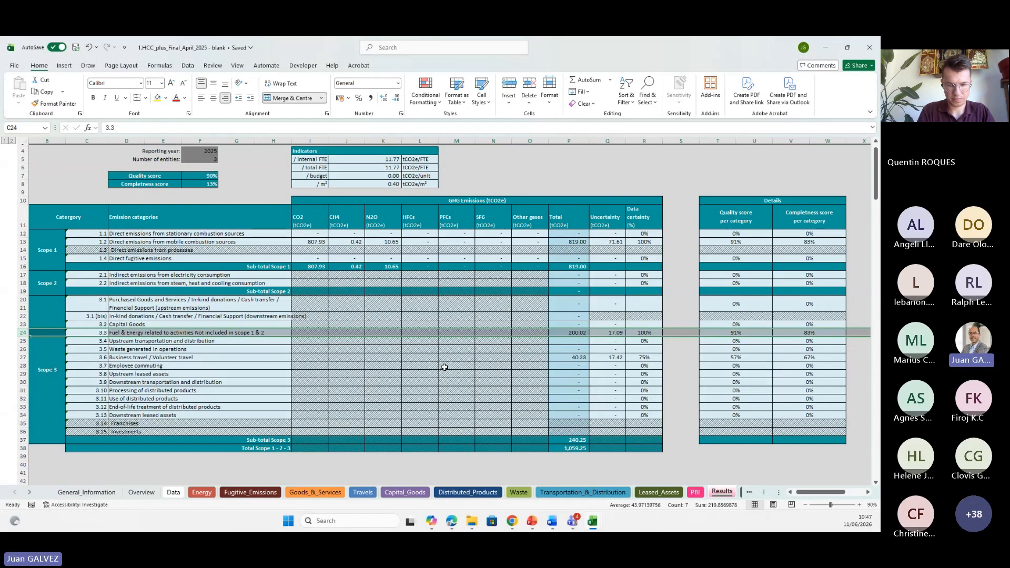
pyautogui.click(22, 241)
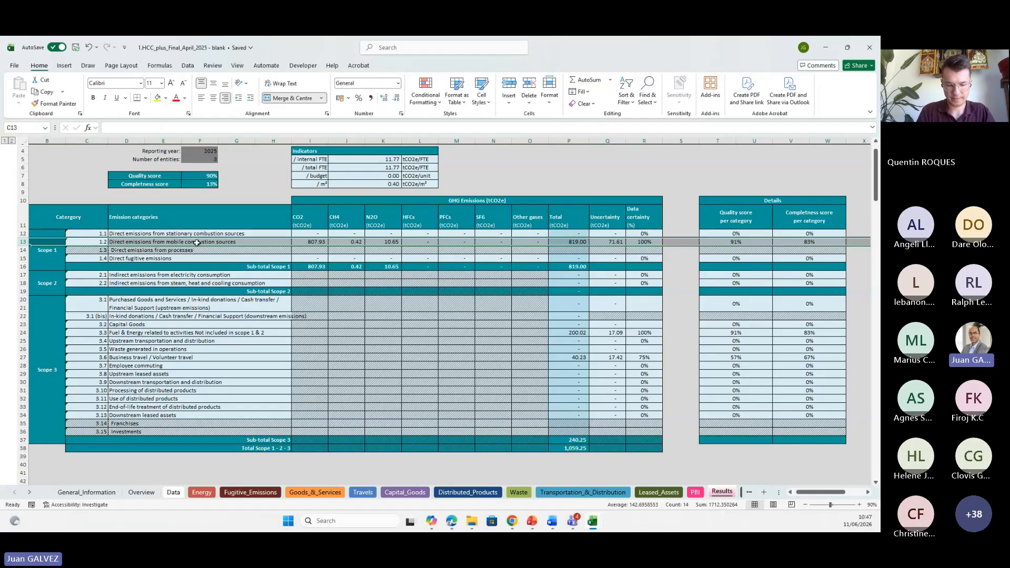
pyautogui.click(859, 504)
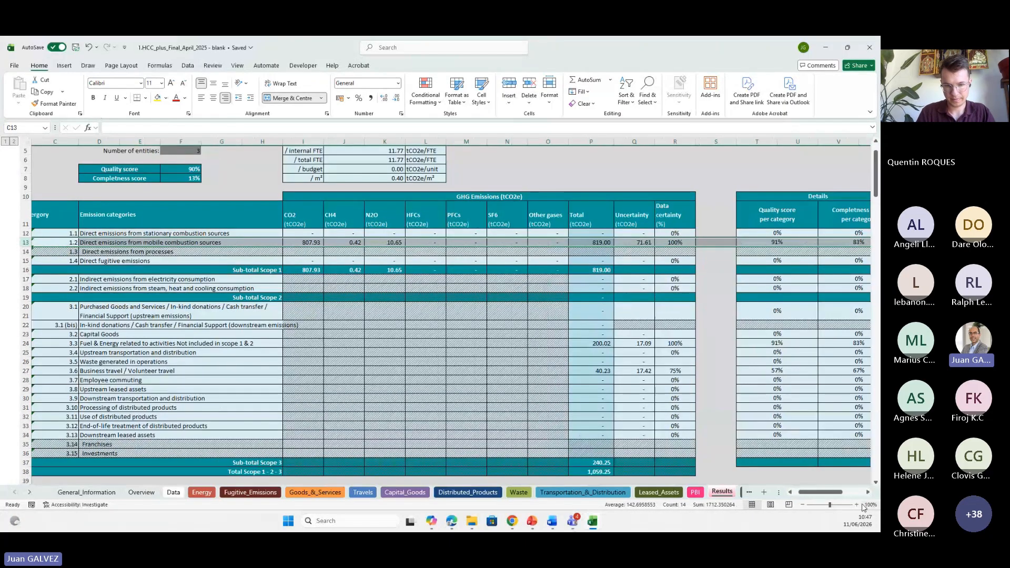
pyautogui.click(870, 504)
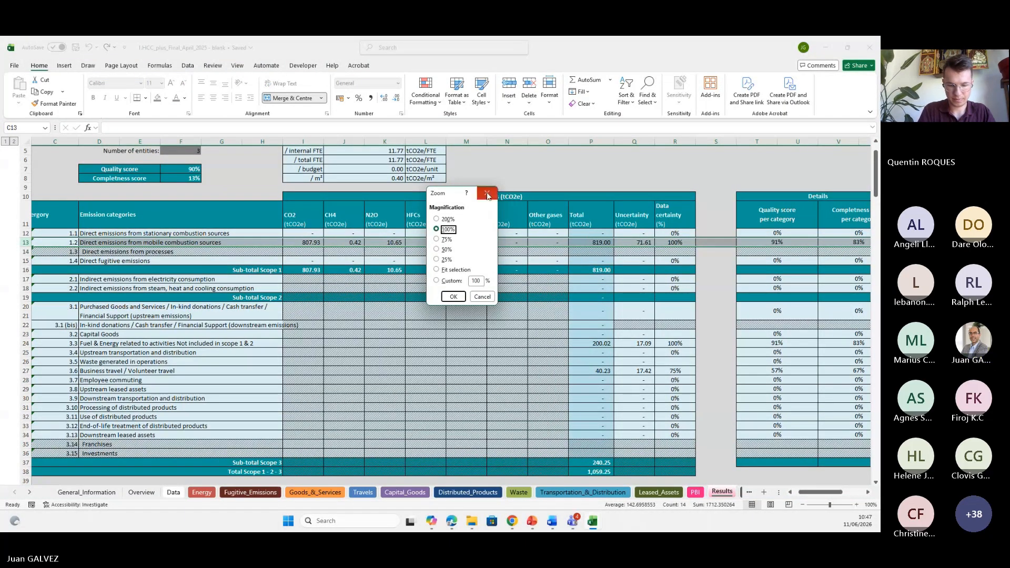
pyautogui.press('Escape')
pyautogui.click(856, 505)
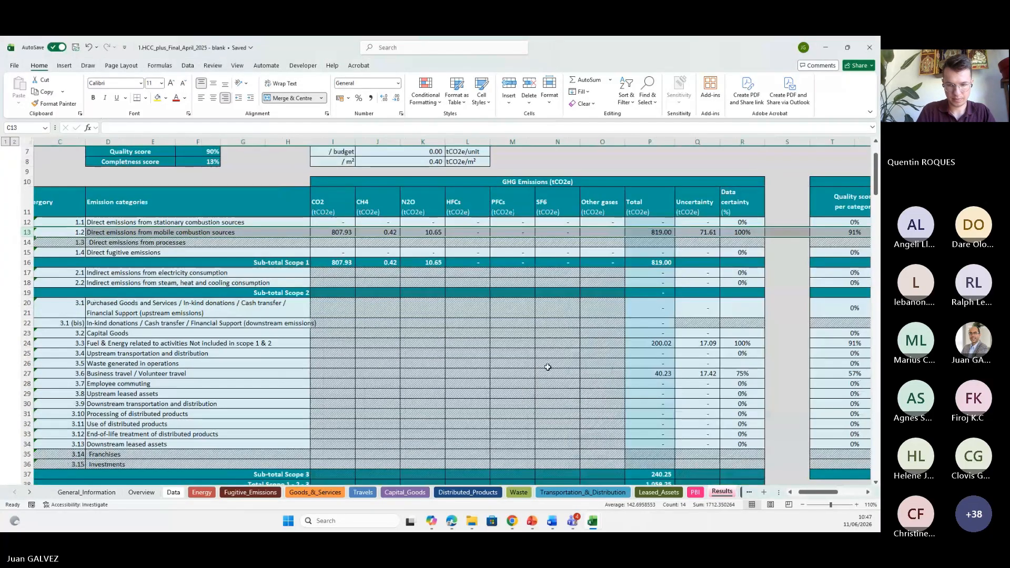
pyautogui.scroll(-1, 545, 367)
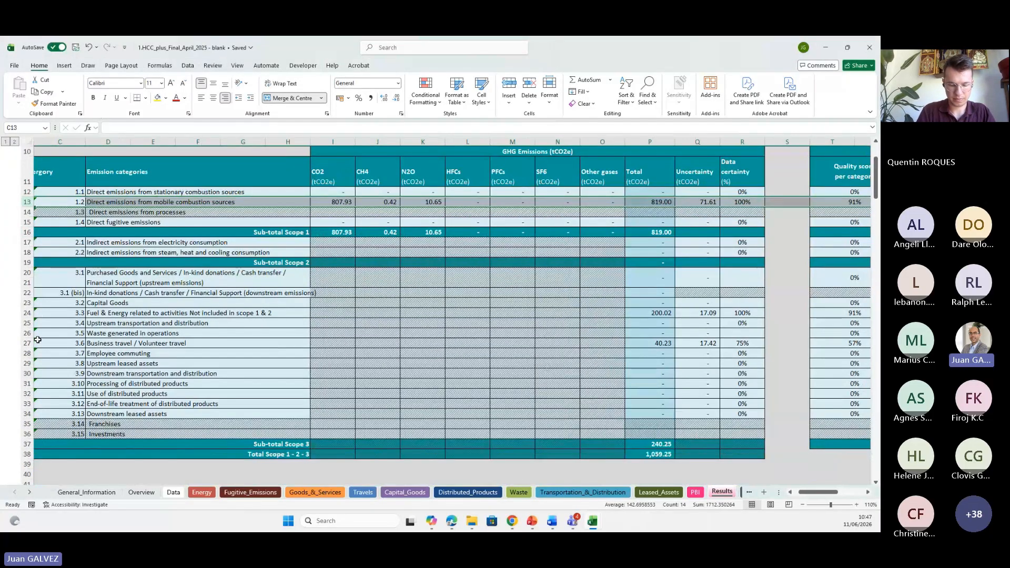
pyautogui.click(42, 343)
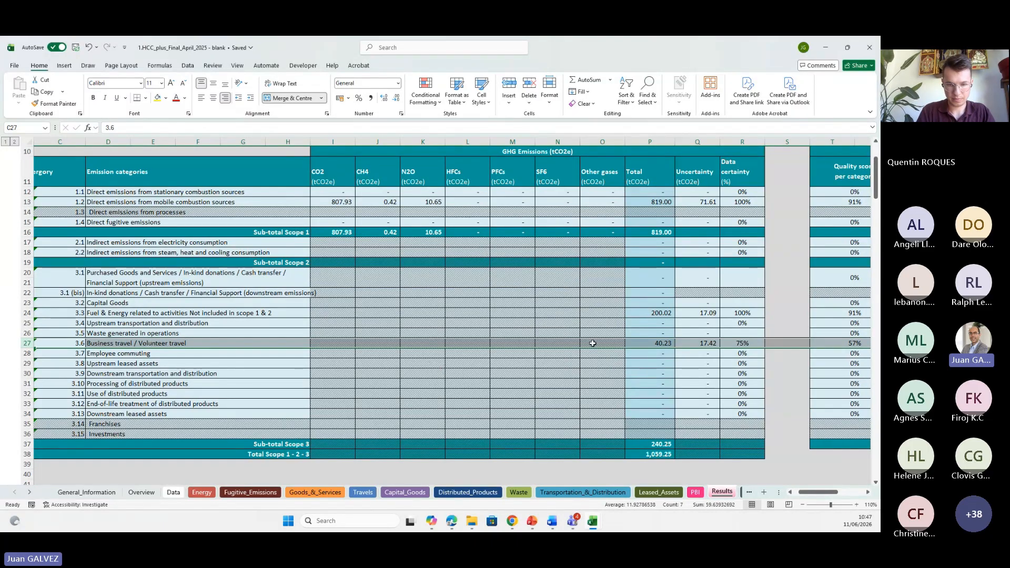
pyautogui.click(653, 342)
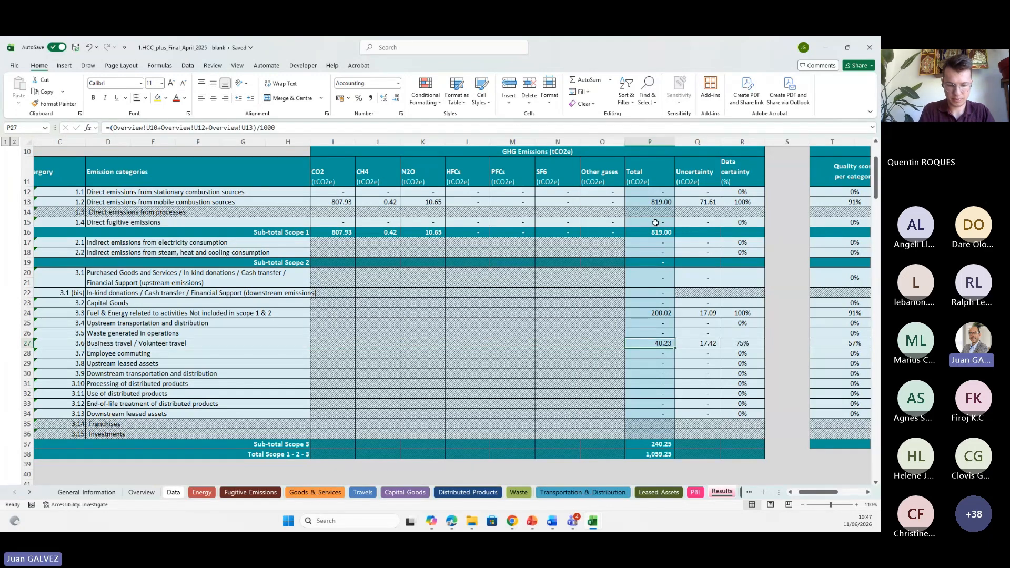
pyautogui.click(657, 454)
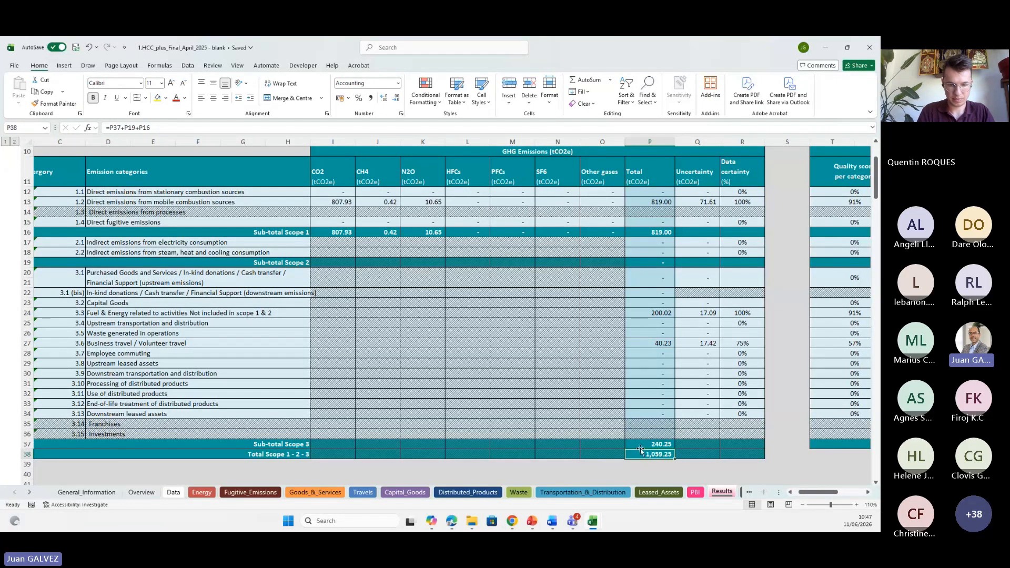
# Scroll to the detailed results and examine the per-office mobile combustion and business travel emissions.
pyautogui.scroll(-2, 641, 464)
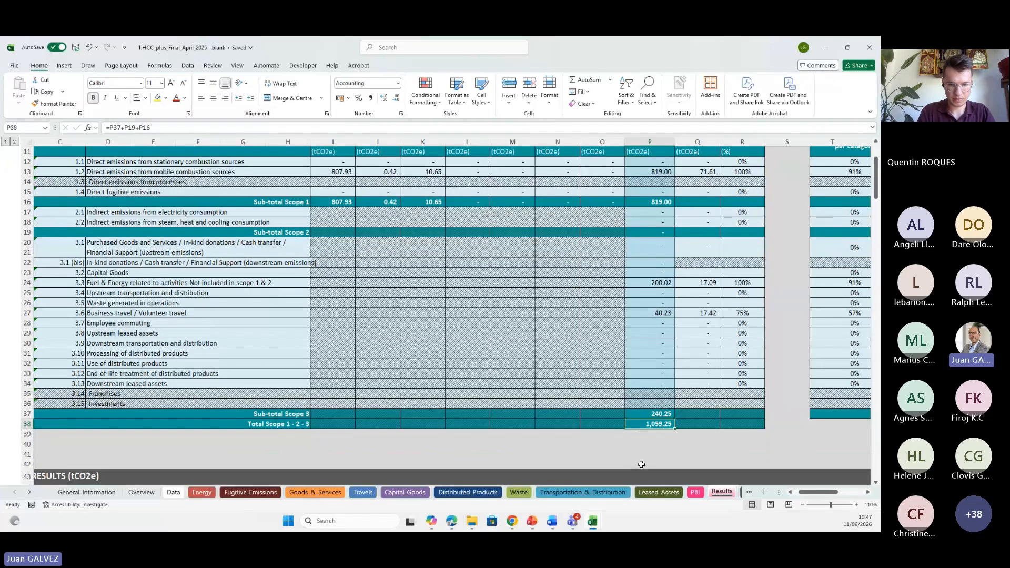
pyautogui.scroll(2, 641, 465)
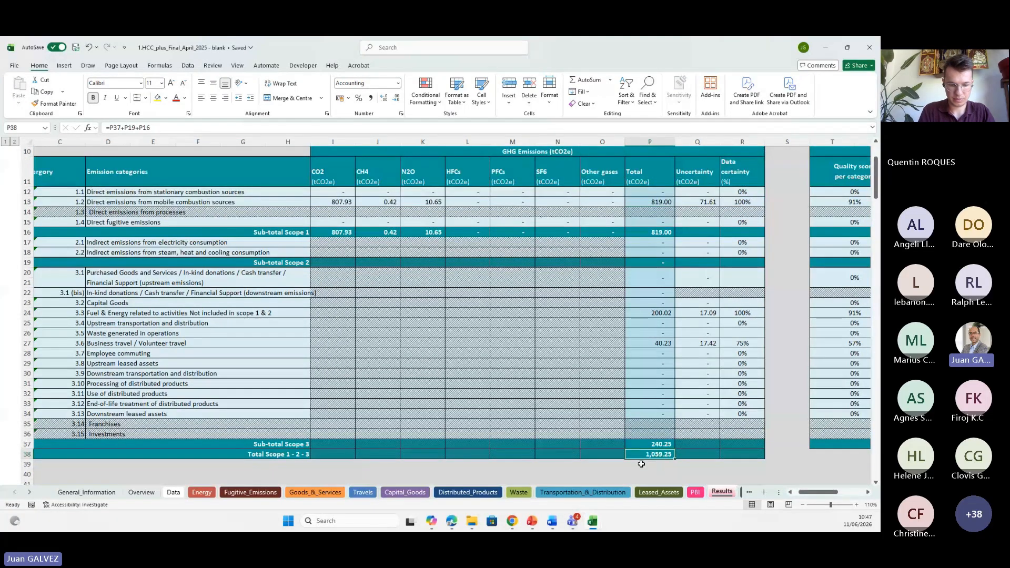
pyautogui.scroll(-6, 641, 464)
pyautogui.scroll(-2, 641, 464)
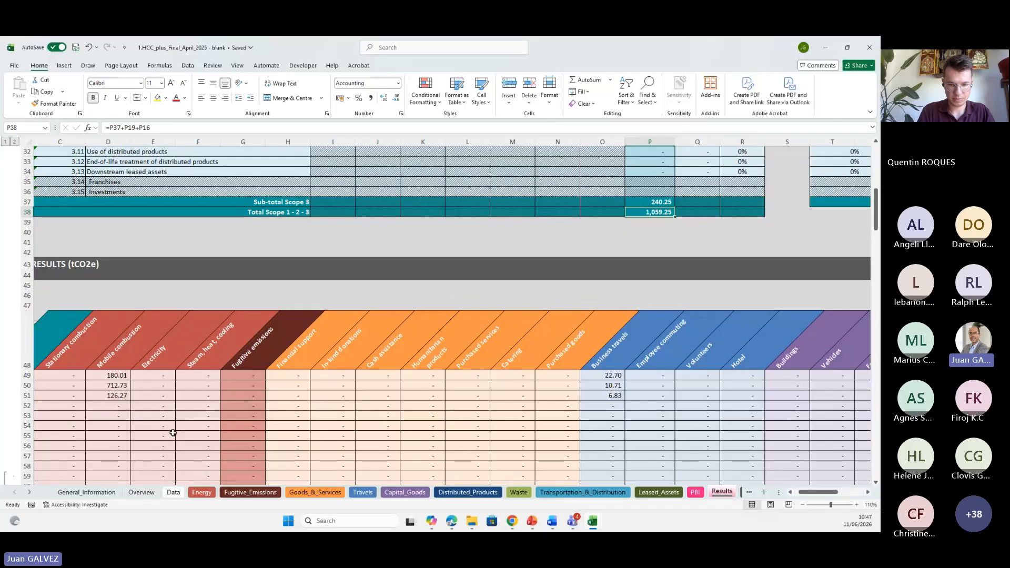
pyautogui.click(790, 492)
pyautogui.click(790, 492)
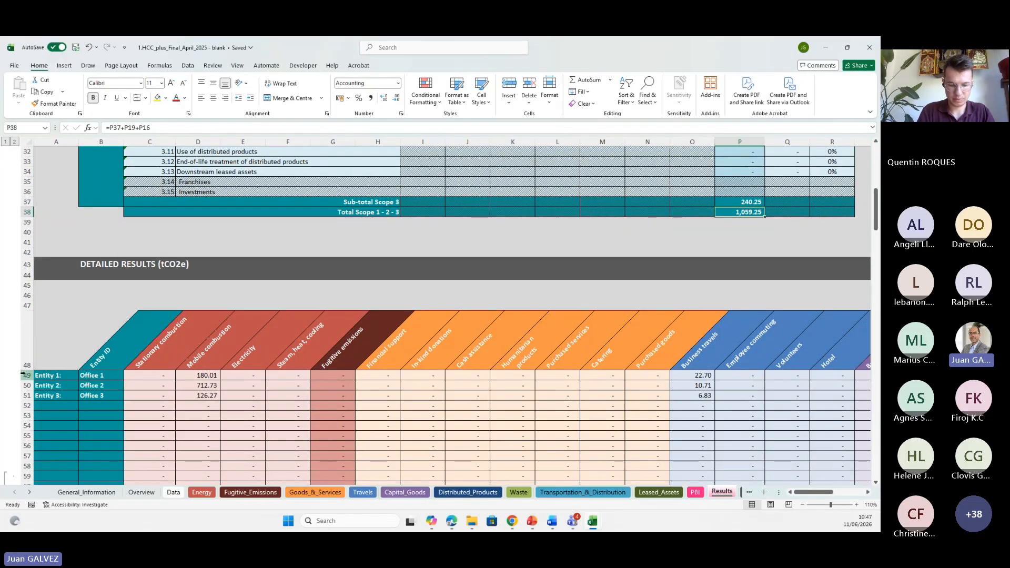
pyautogui.moveTo(24, 375); pyautogui.dragTo(26, 395)
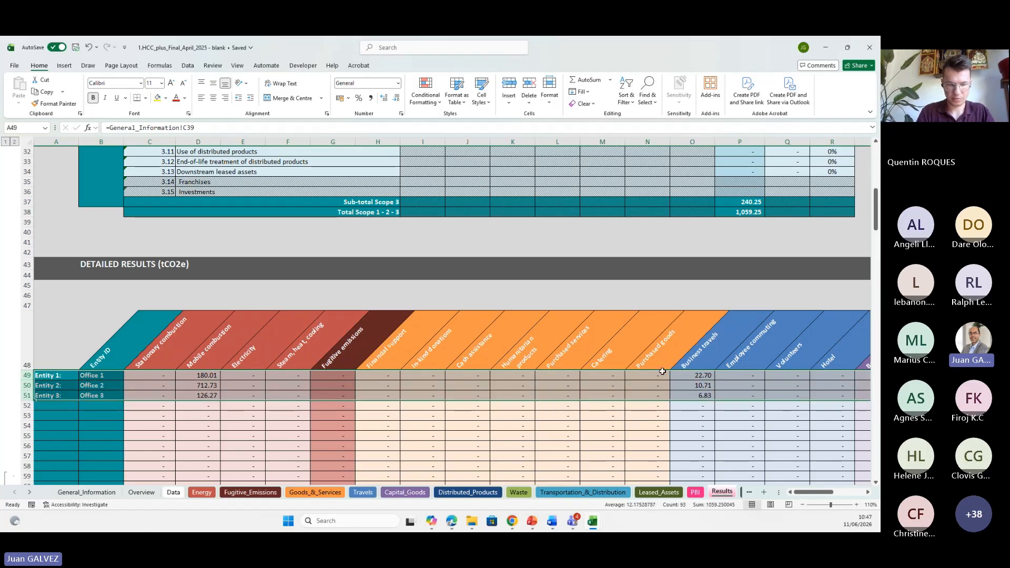
pyautogui.moveTo(697, 375); pyautogui.dragTo(700, 395)
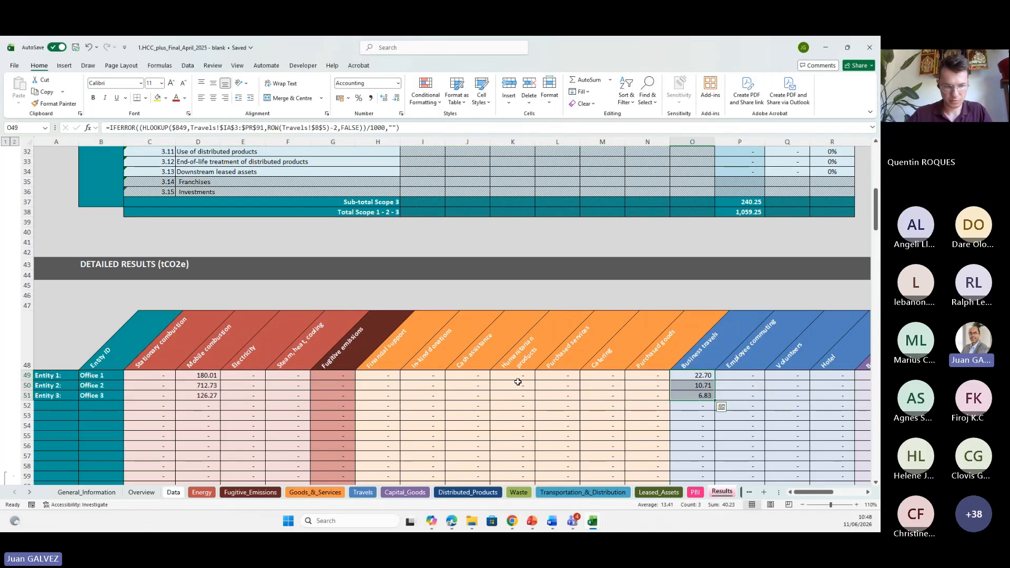
pyautogui.moveTo(91, 376); pyautogui.dragTo(90, 397)
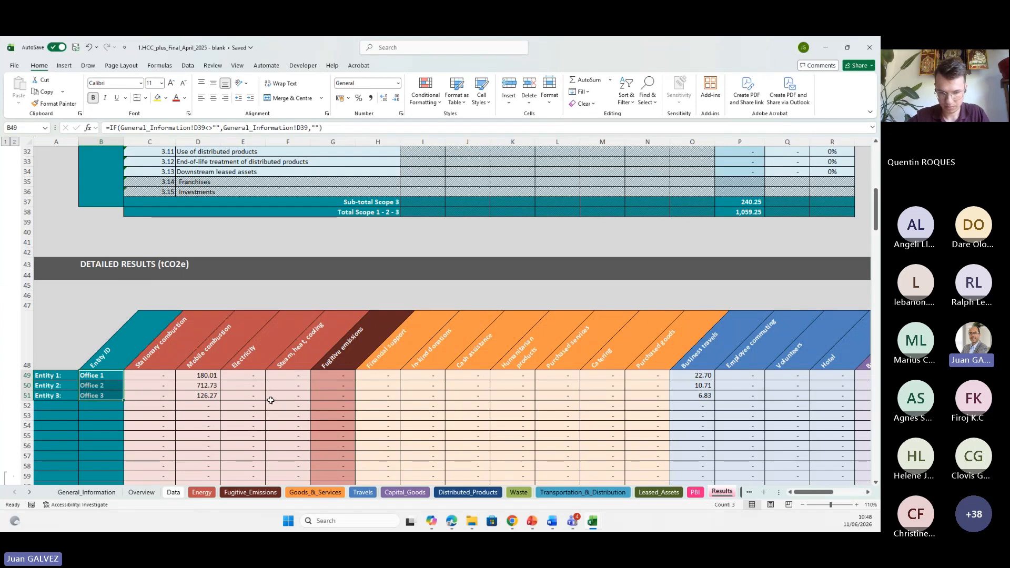
# Open the PBI sheet and run Data Centralisation to compile the emission data table.
pyautogui.click(695, 493)
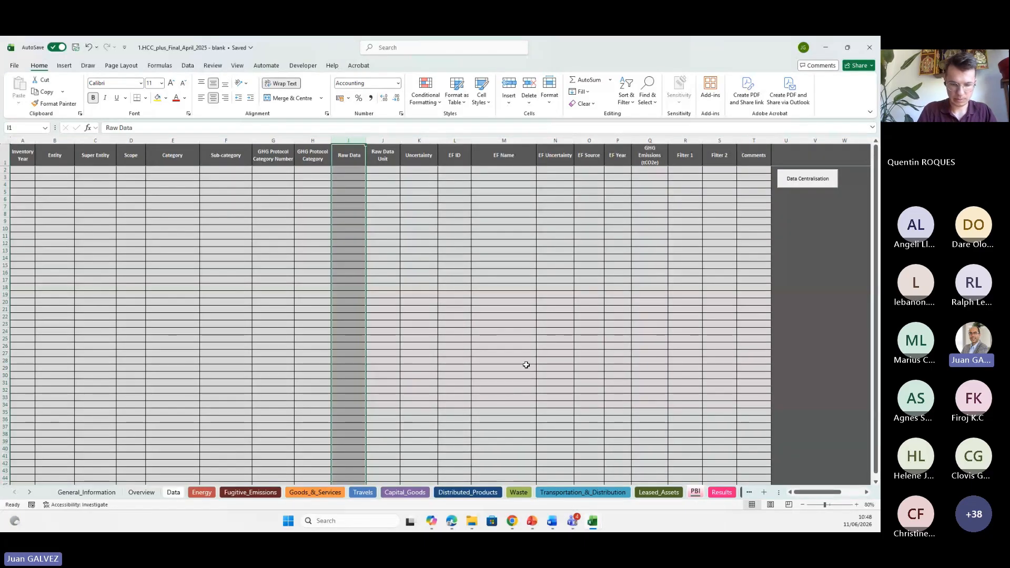
pyautogui.click(692, 192)
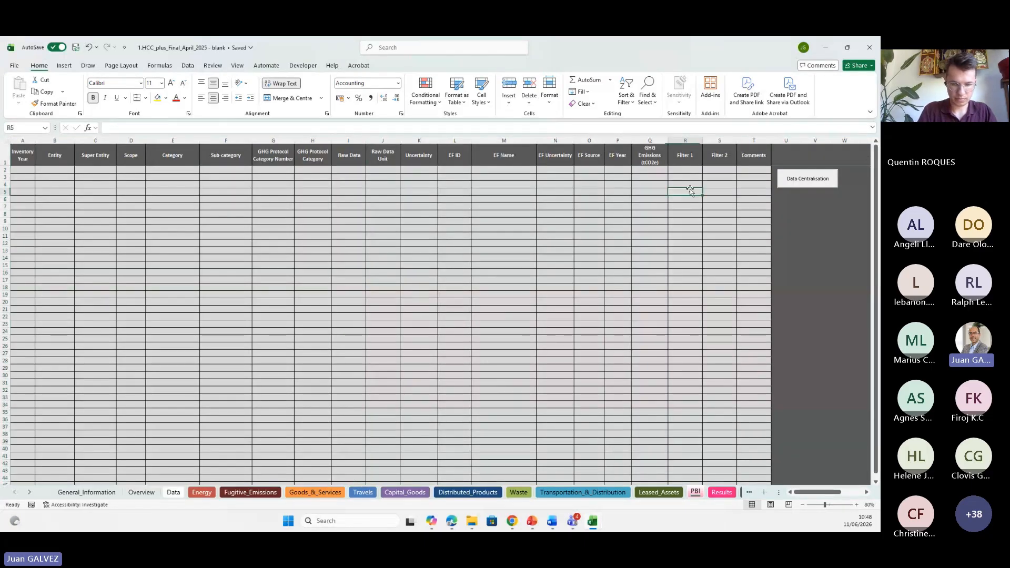
pyautogui.click(800, 182)
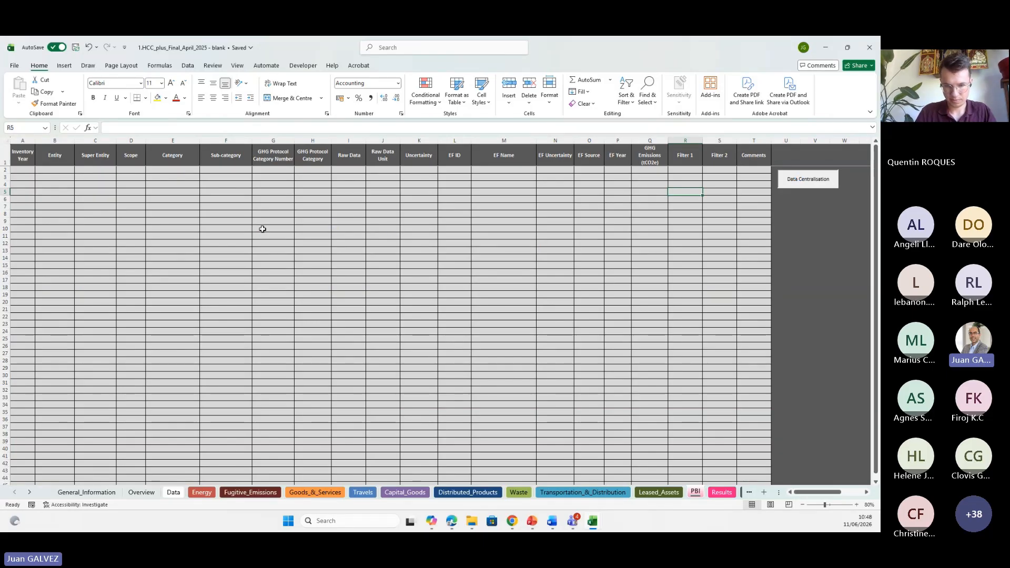
# Examine the compiled Data sheet rows, selecting the raw data, units, emission factor names, entities and GHG emissions columns.
pyautogui.click(23, 157)
pyautogui.click(24, 177)
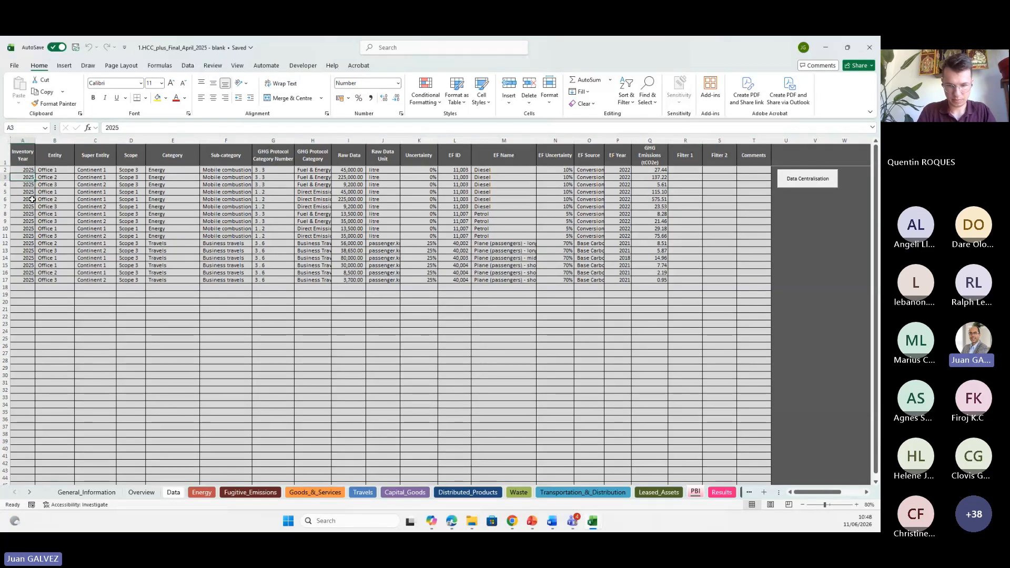
pyautogui.click(25, 199)
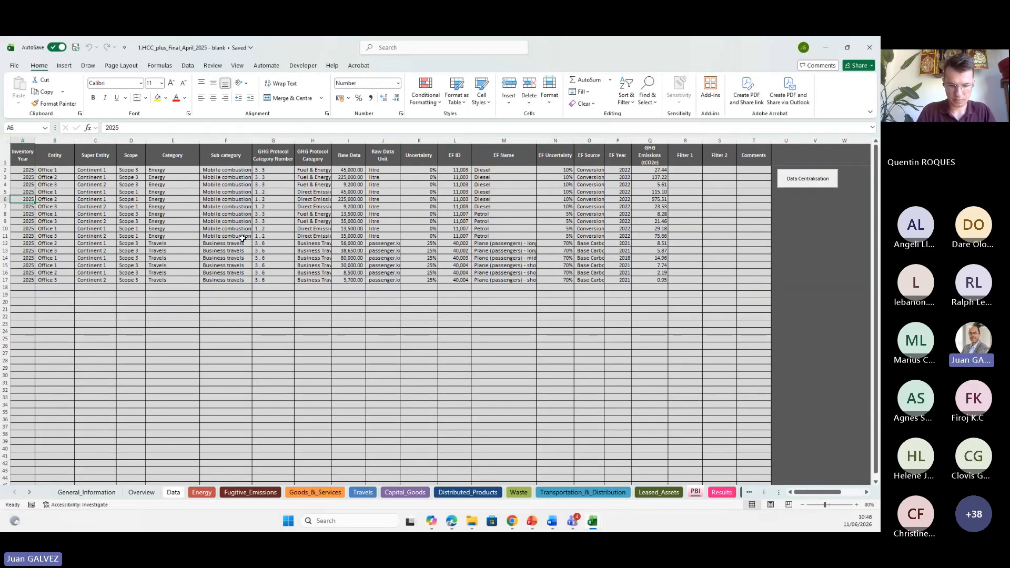
pyautogui.click(352, 169)
pyautogui.moveTo(353, 168); pyautogui.dragTo(350, 281)
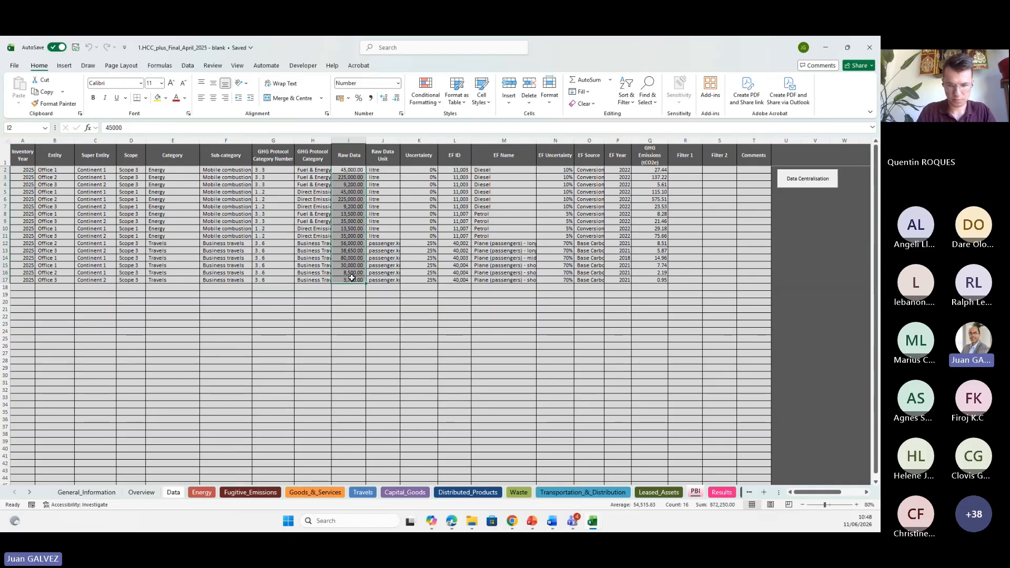
pyautogui.moveTo(382, 170); pyautogui.dragTo(374, 235)
pyautogui.moveTo(496, 170); pyautogui.dragTo(490, 233)
pyautogui.moveTo(53, 170); pyautogui.dragTo(55, 221)
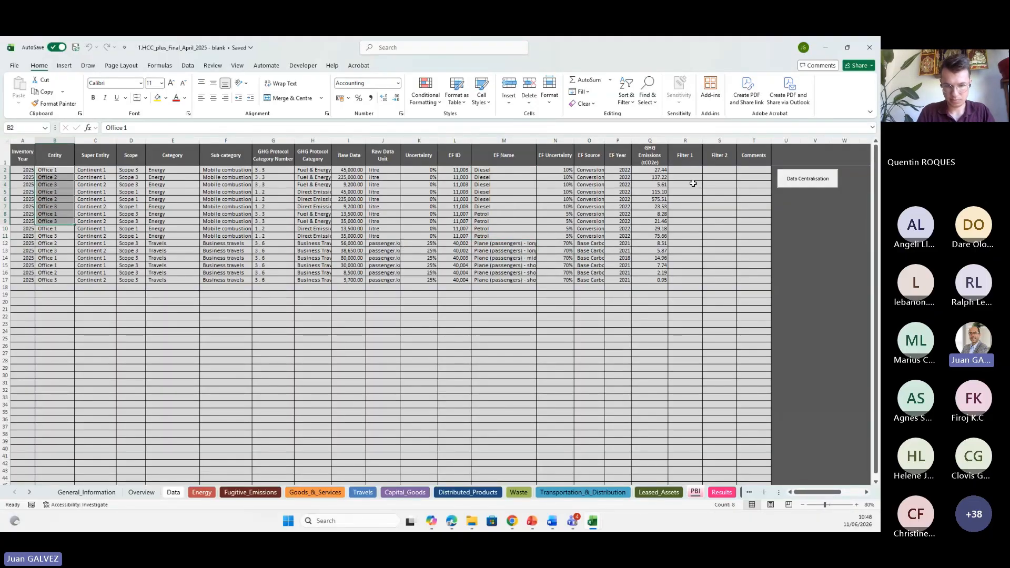
pyautogui.moveTo(652, 170); pyautogui.dragTo(646, 281)
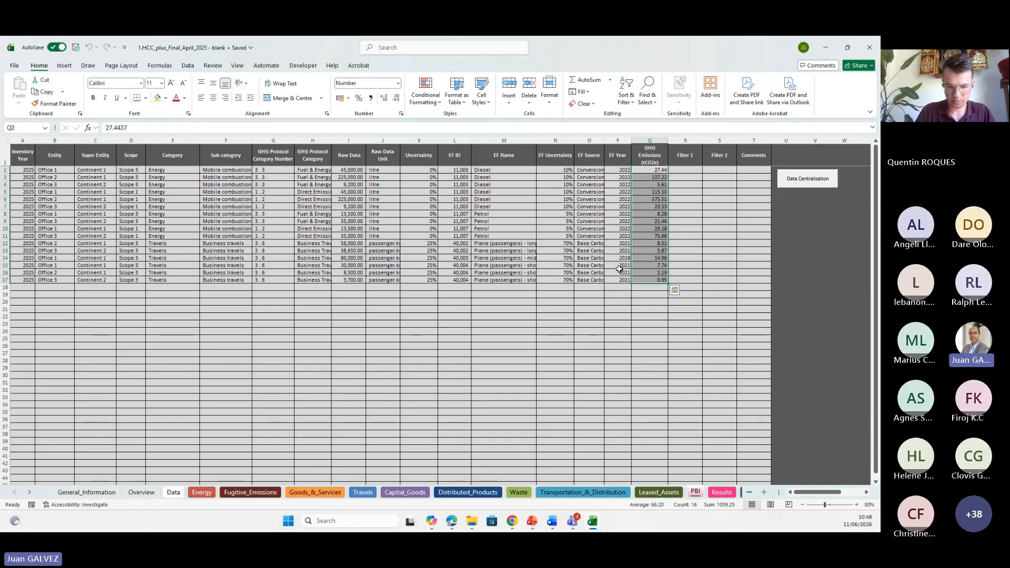
pyautogui.click(573, 266)
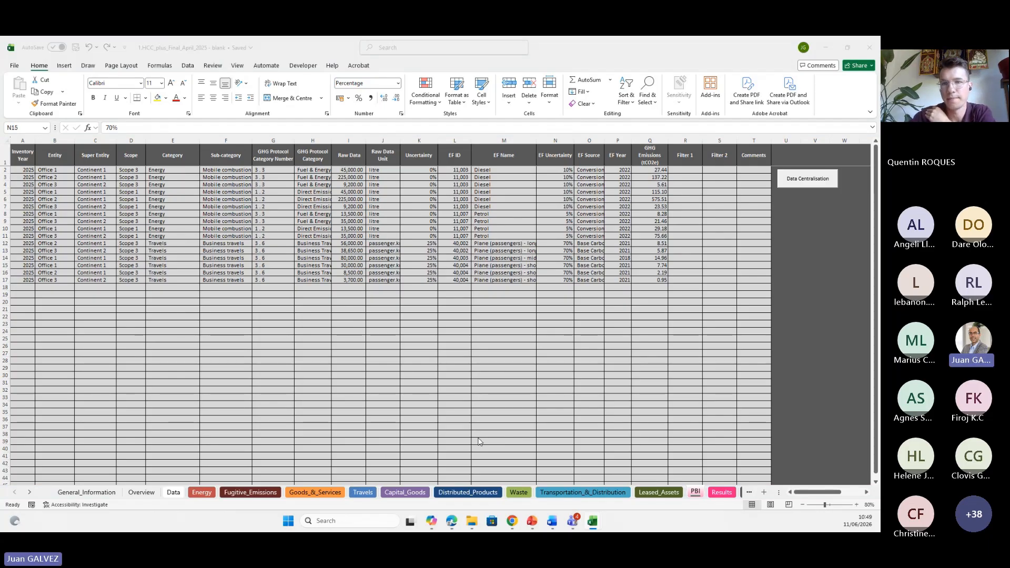
# Switch to the presentation showing the HCC example with office energy and travel data.
pyautogui.hotkey('alt', 'Tab')
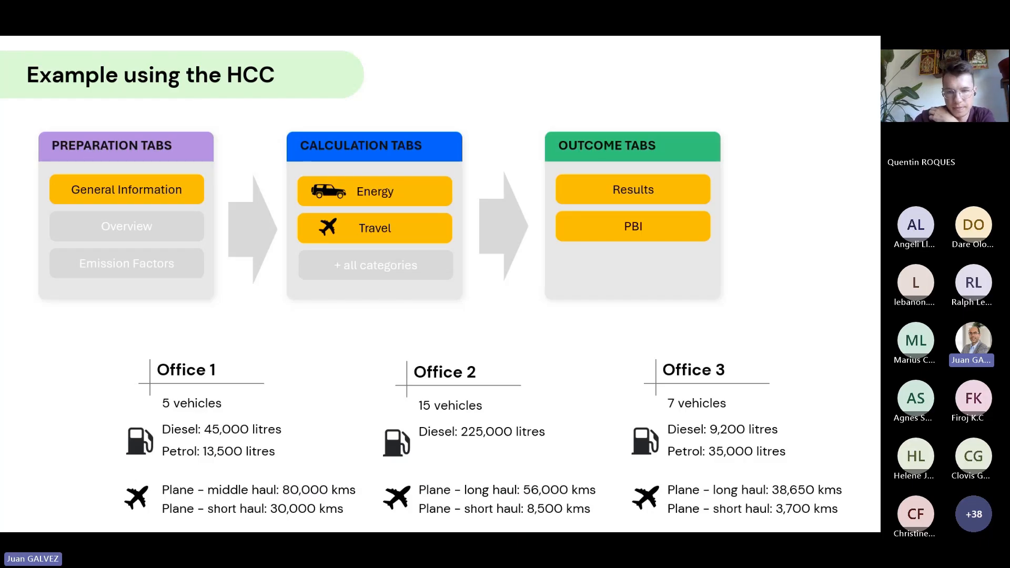